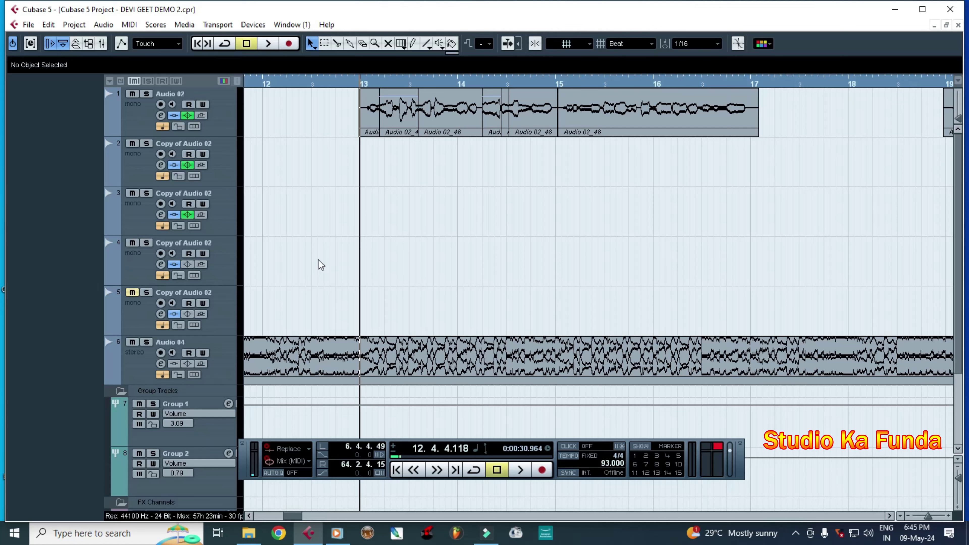
- View the channel settings of the fourth audio track and close them again
click(149, 267)
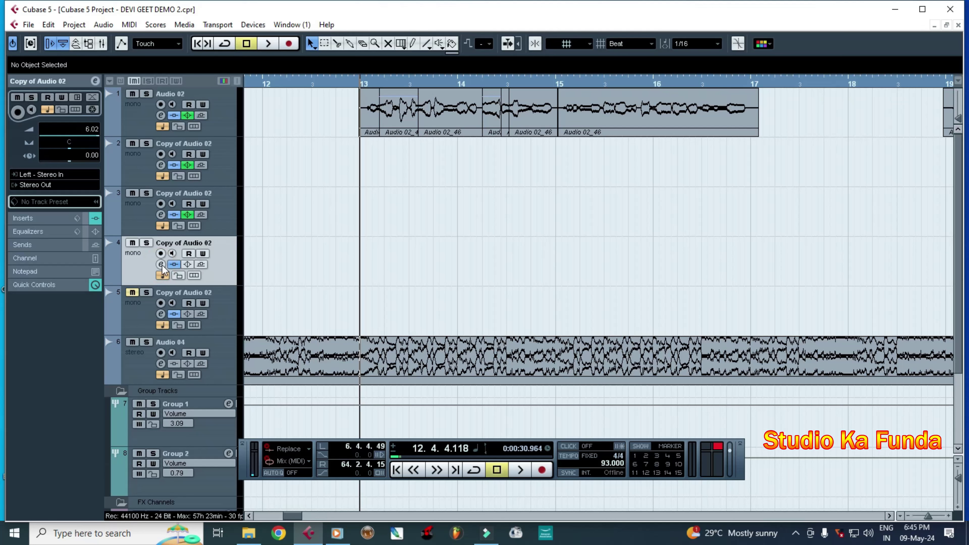
click(161, 265)
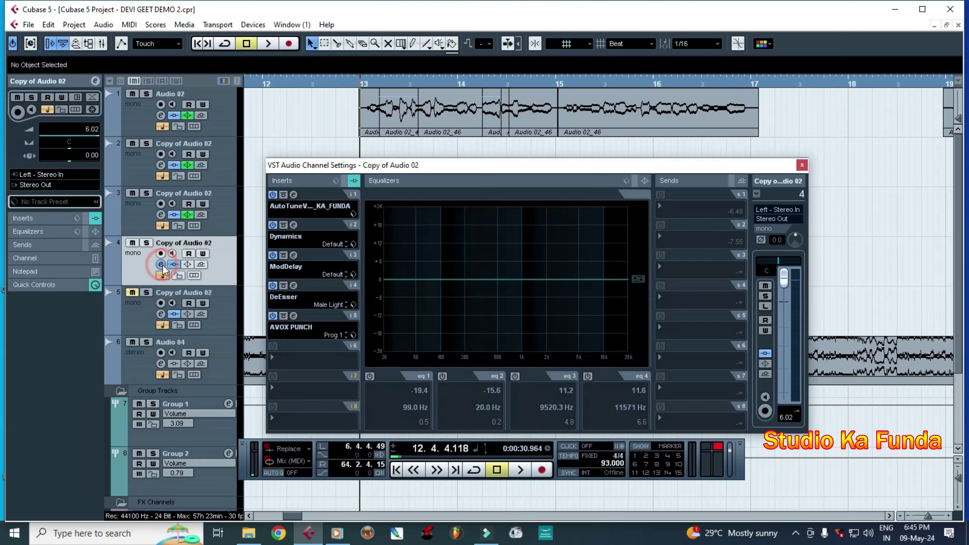
click(161, 265)
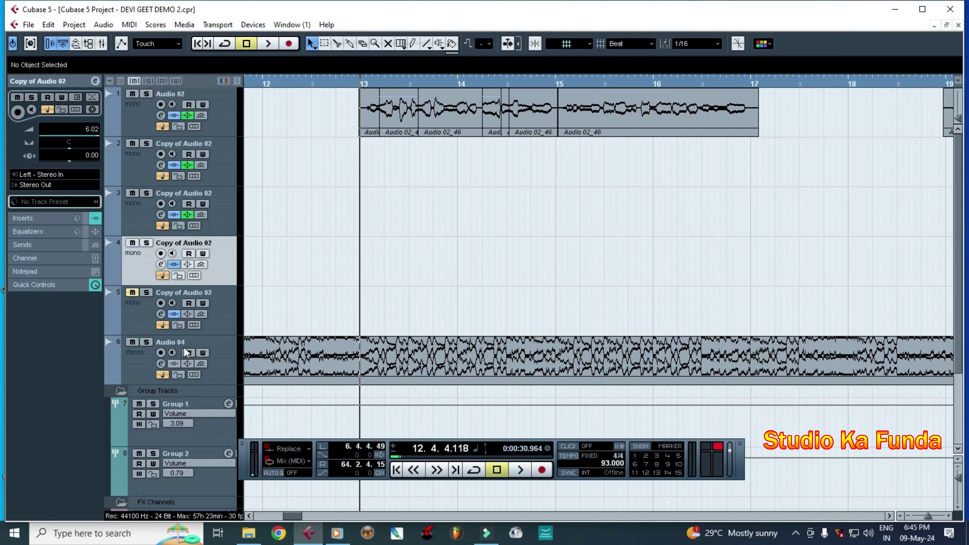
- Show the mixer and check the channel settings of Stereo Out and of audio tracks 2, 3 and 4
key(F3)
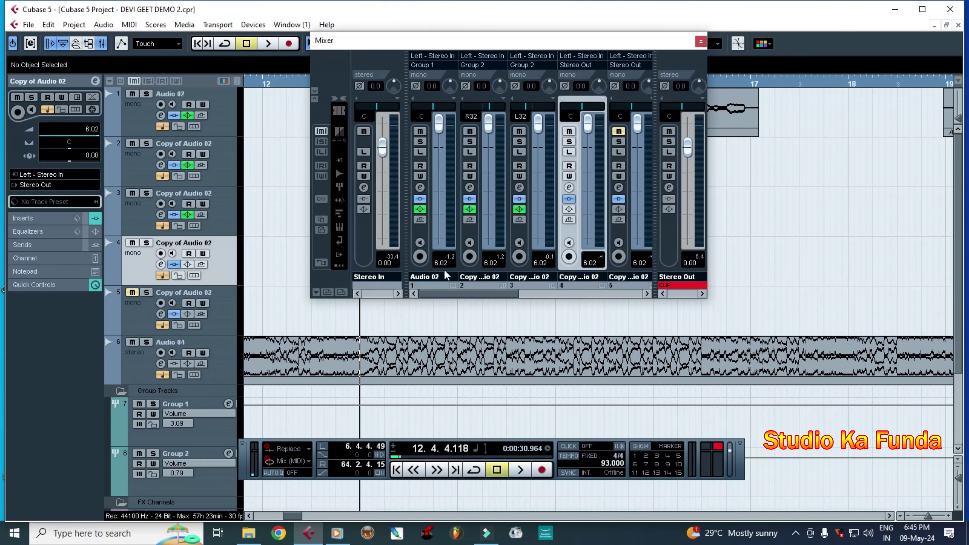
click(669, 188)
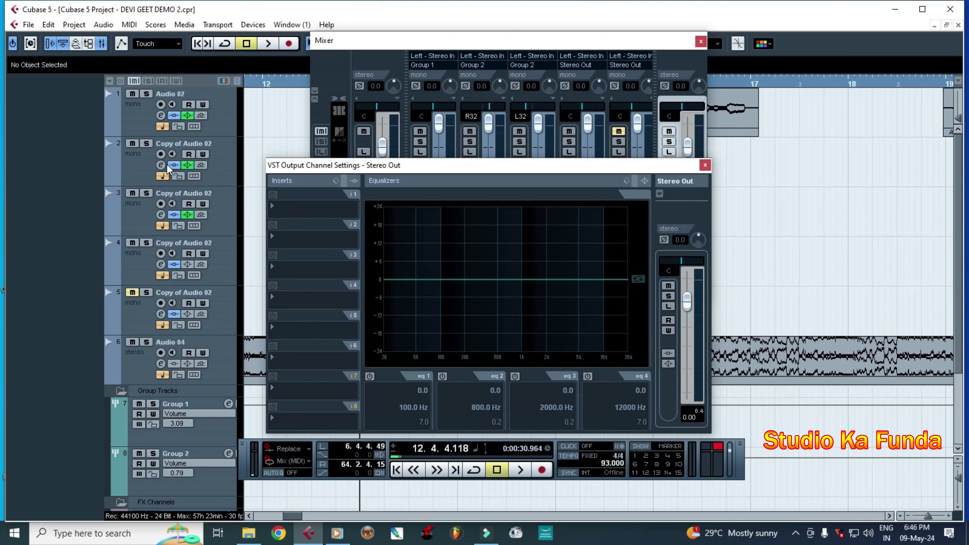
click(144, 158)
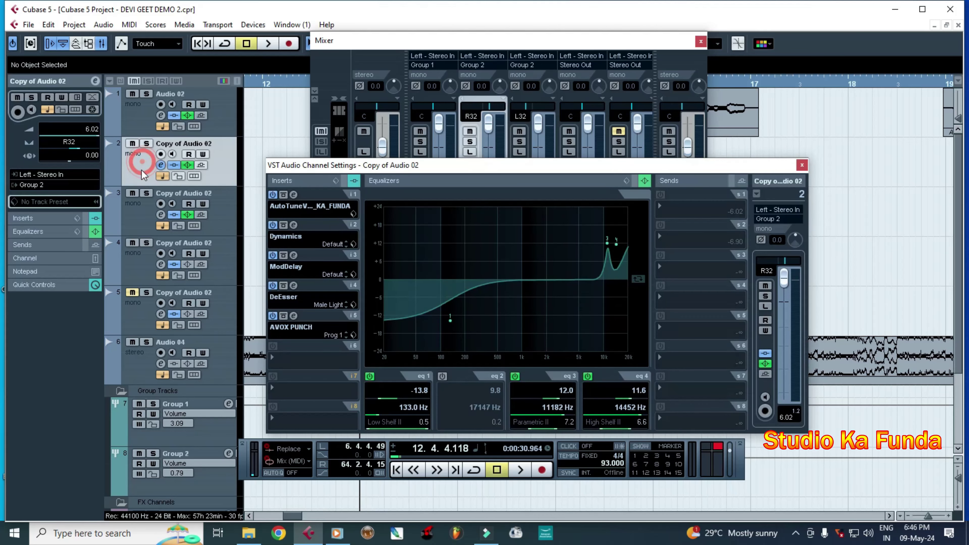
click(143, 219)
click(142, 267)
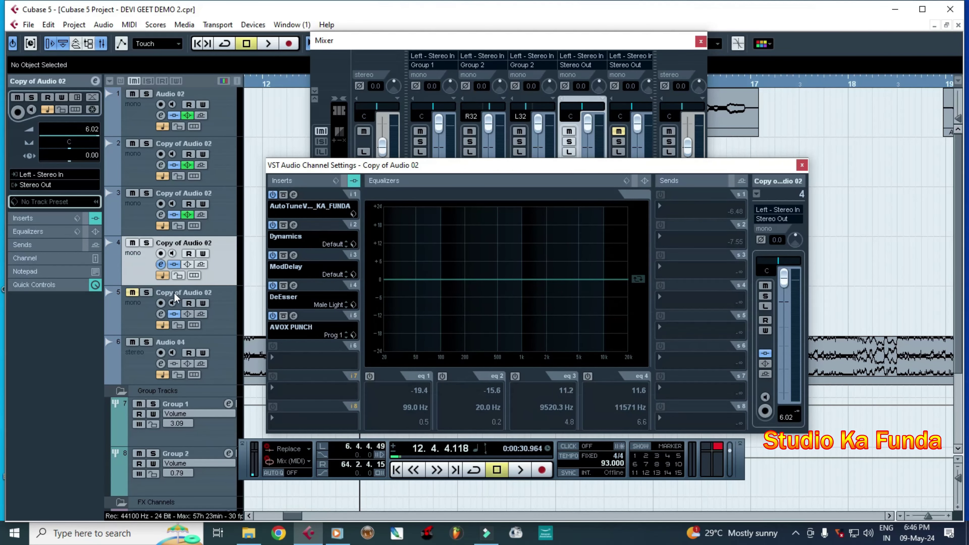
- Load the Ultrafunk fxSurround R3 effect into the first insert slot of the Stereo Out channel
click(551, 44)
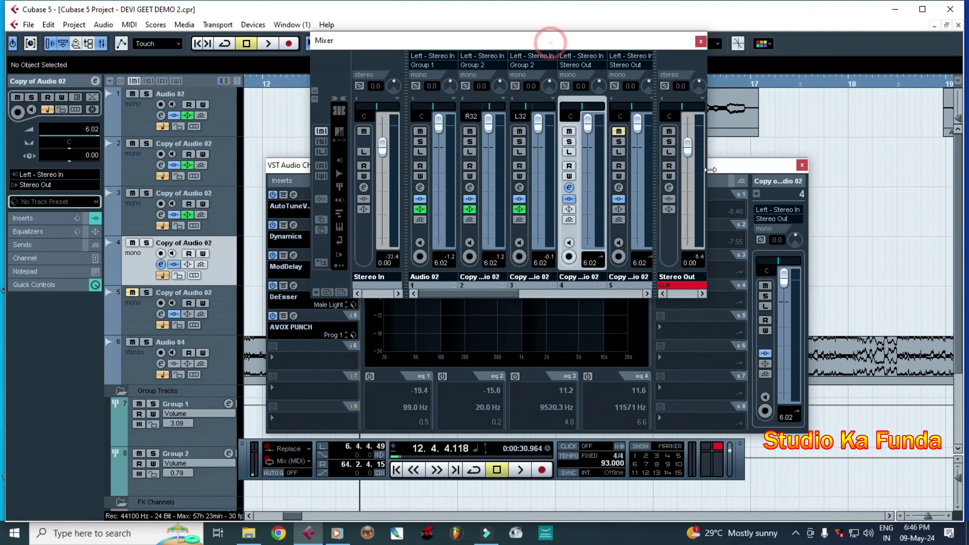
click(669, 187)
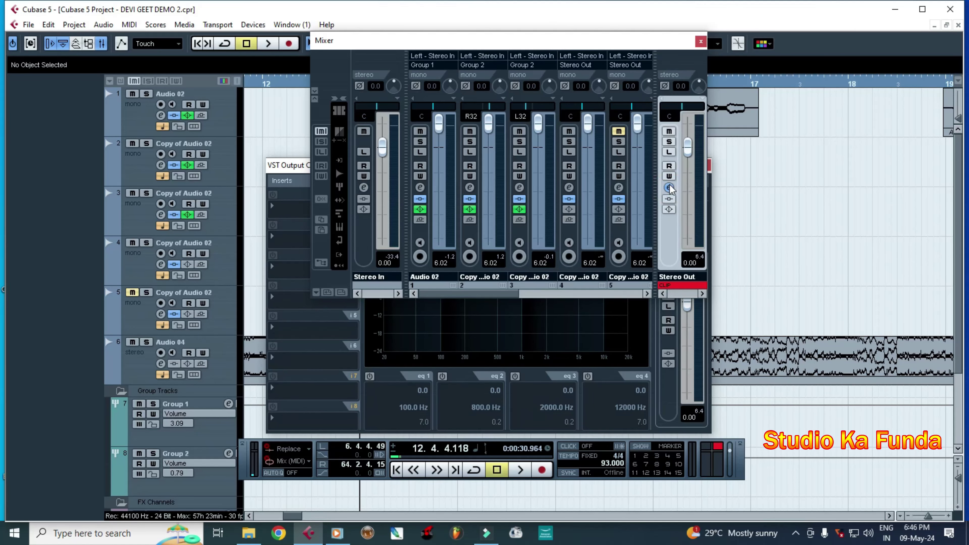
click(668, 187)
click(669, 187)
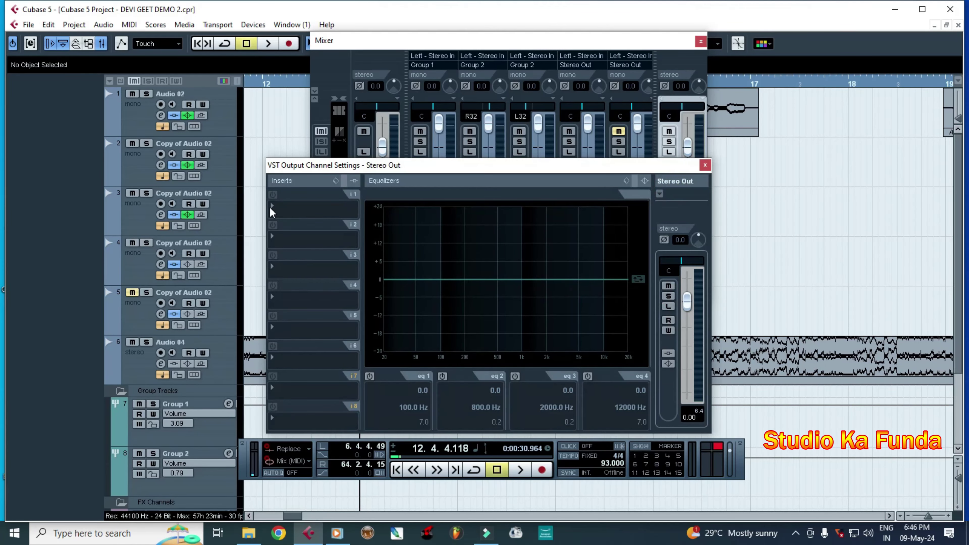
click(270, 206)
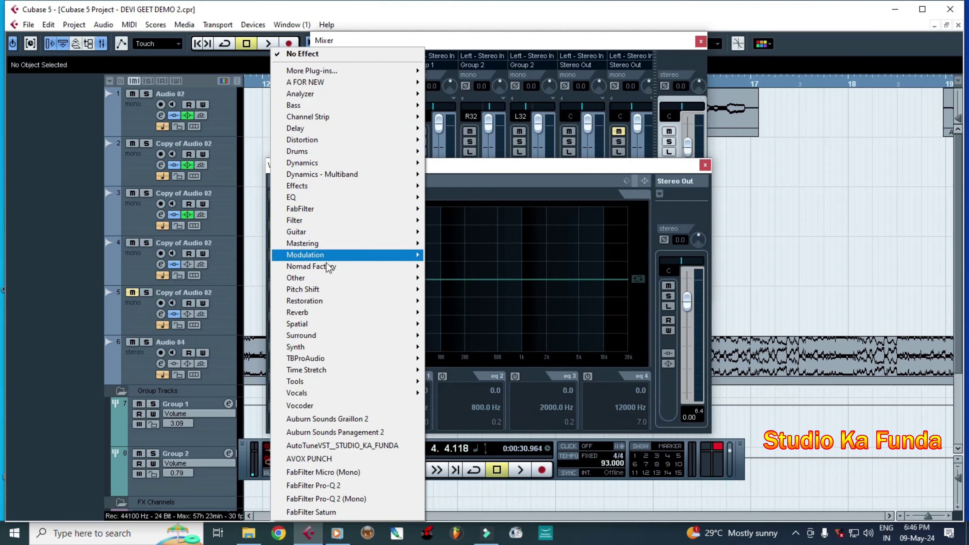
mouse_move(334, 308)
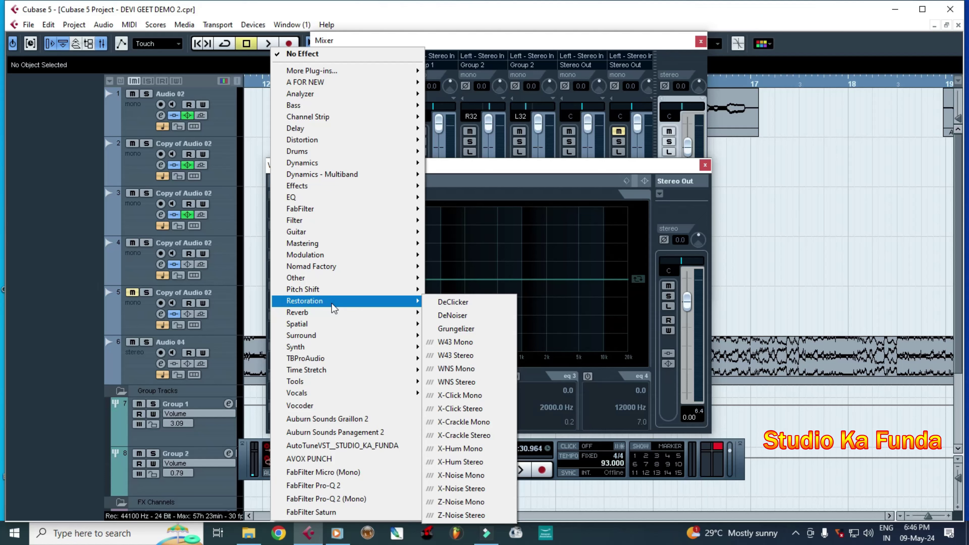
mouse_move(338, 70)
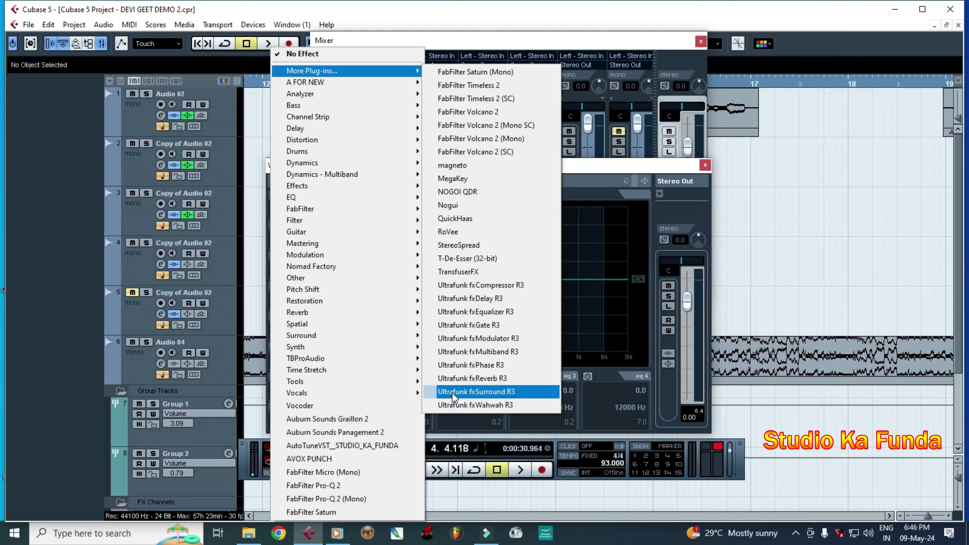
click(506, 393)
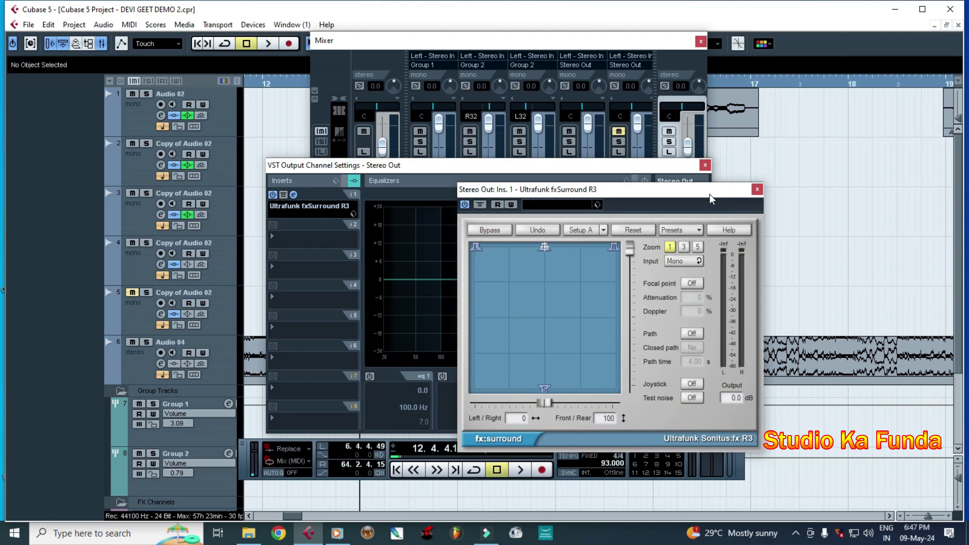
- Play the mix with the fxSurround insert on Stereo Out switched off, then stop playback and switch the insert back on
drag(709, 194, 638, 191)
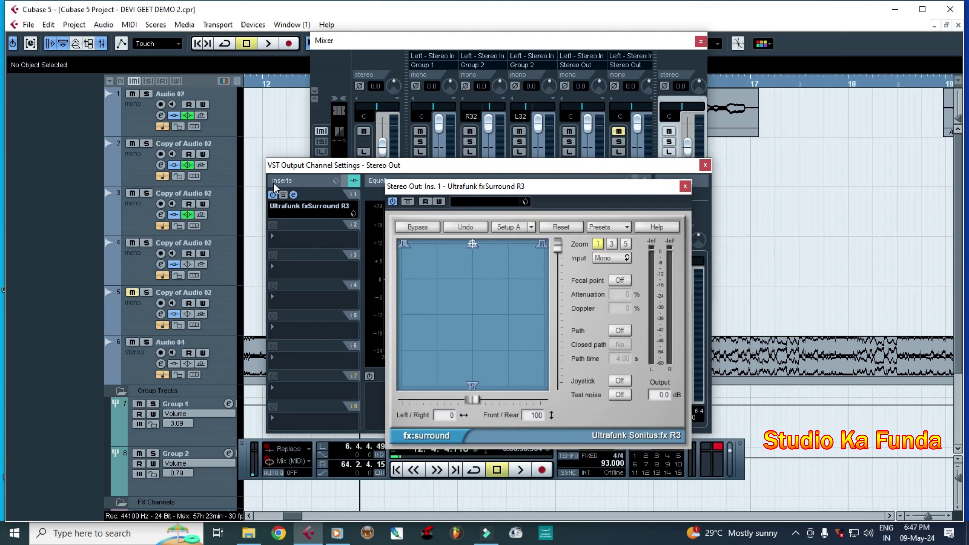
click(271, 198)
key(space)
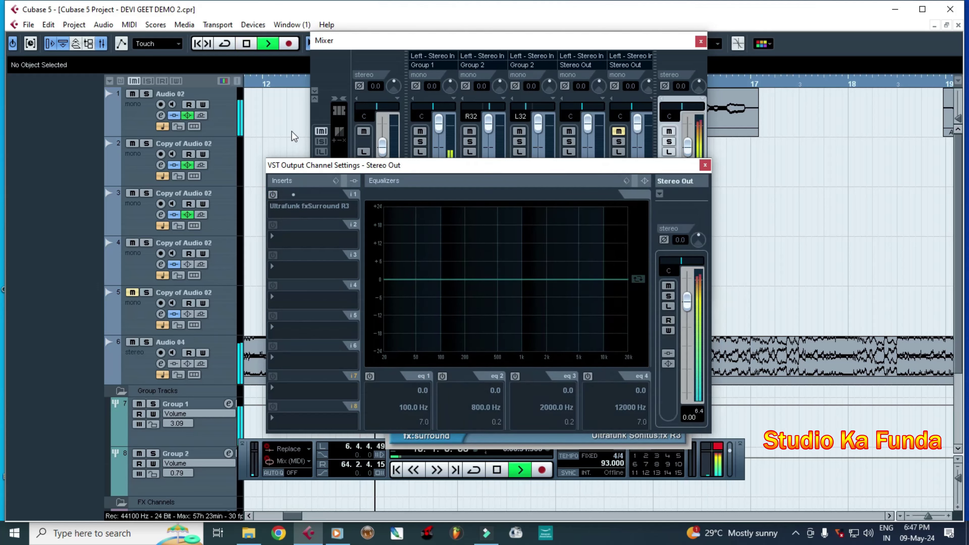
key(space)
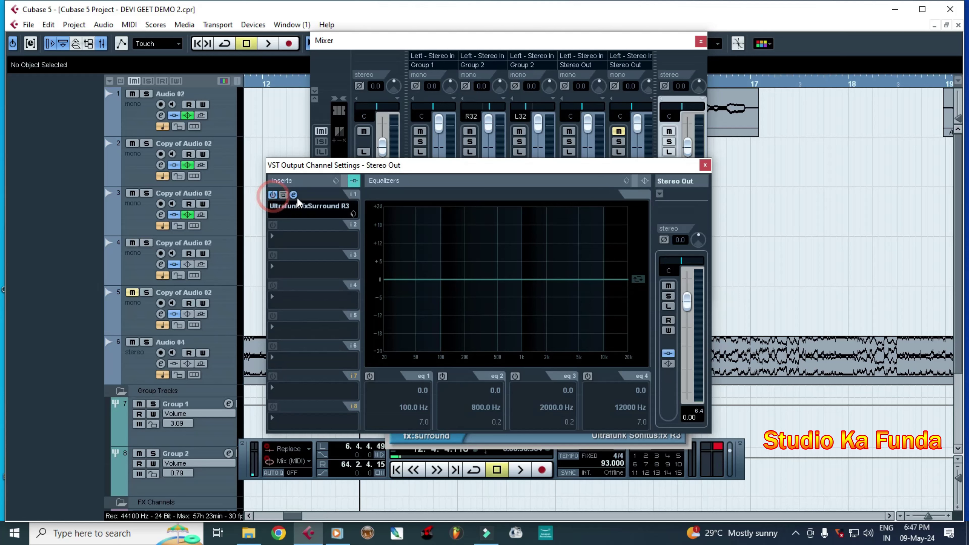
- Apply the Center Speaker position preset to the fxSurround effect and listen to the mix with it
click(293, 194)
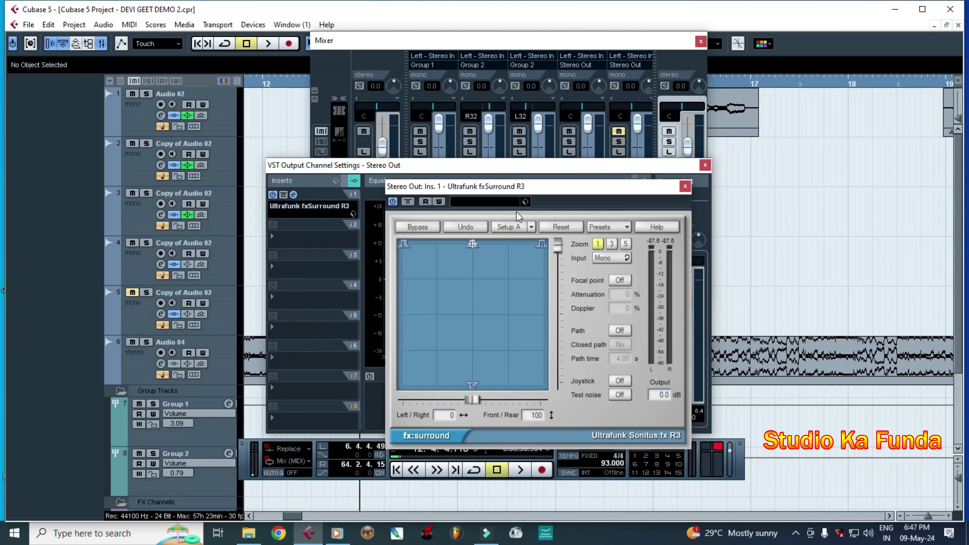
click(607, 228)
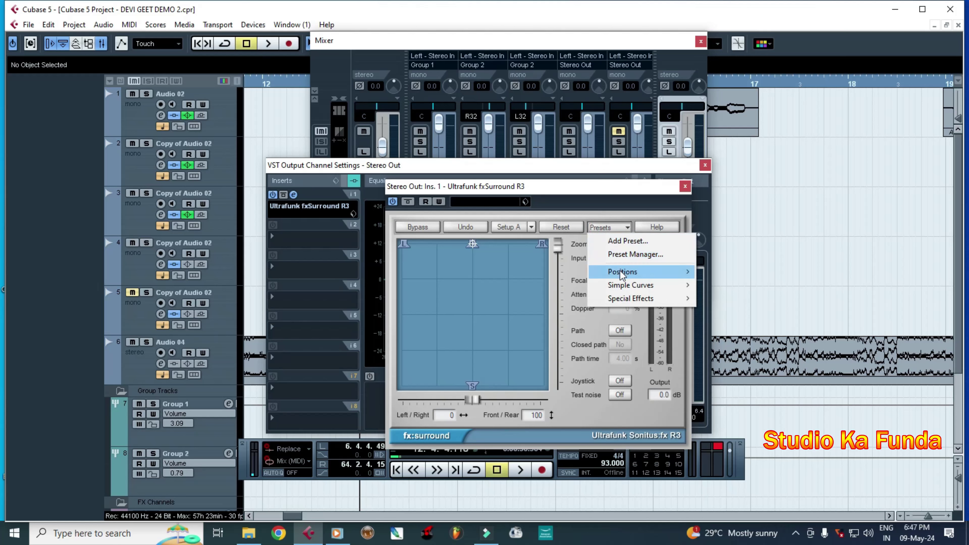
mouse_move(623, 275)
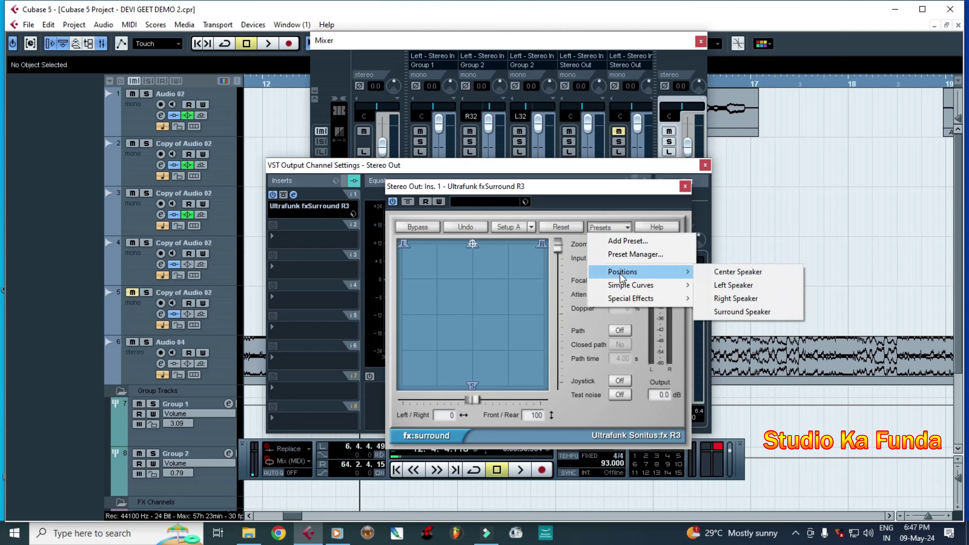
click(753, 275)
key(space)
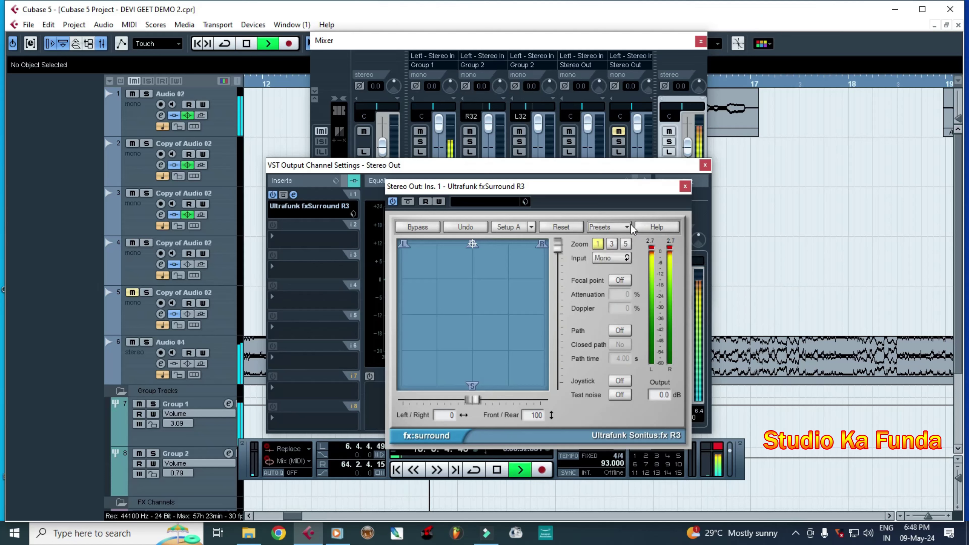
key(space)
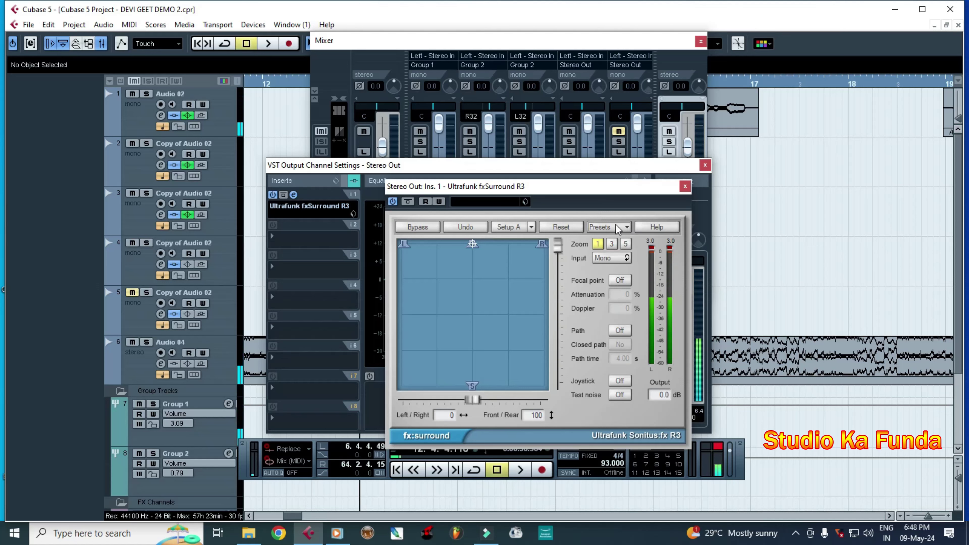
- Switch the fxSurround effect to the Right Speaker position preset and check the Stereo Out level during playback
click(607, 227)
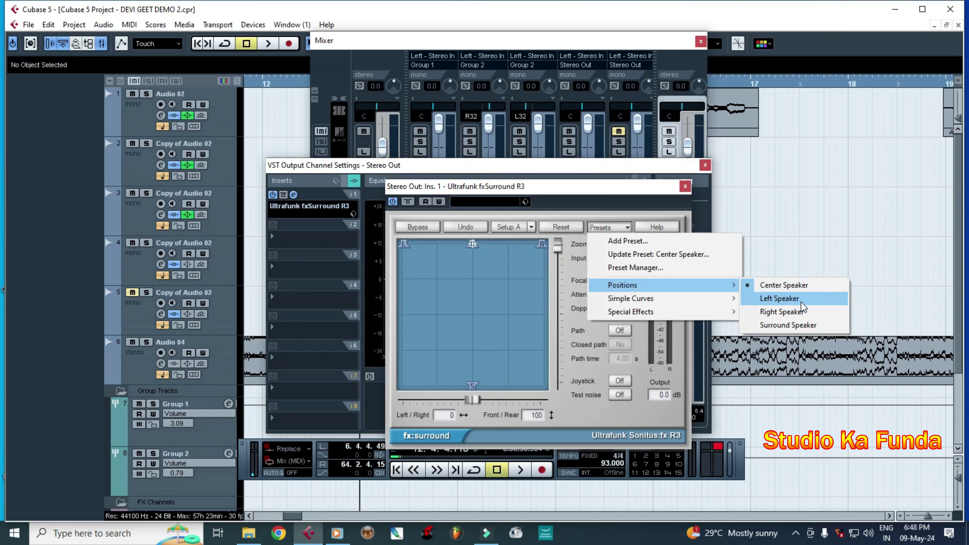
click(803, 310)
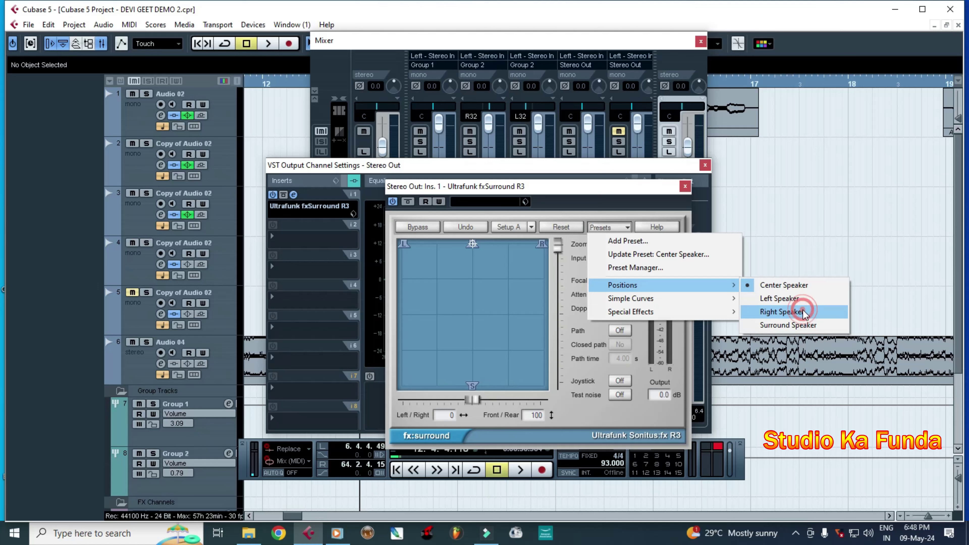
key(space)
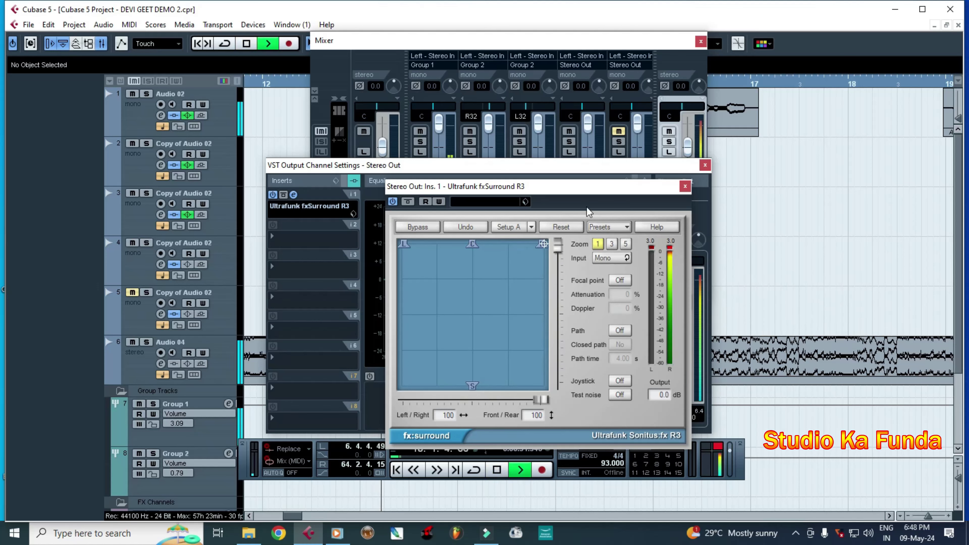
click(567, 176)
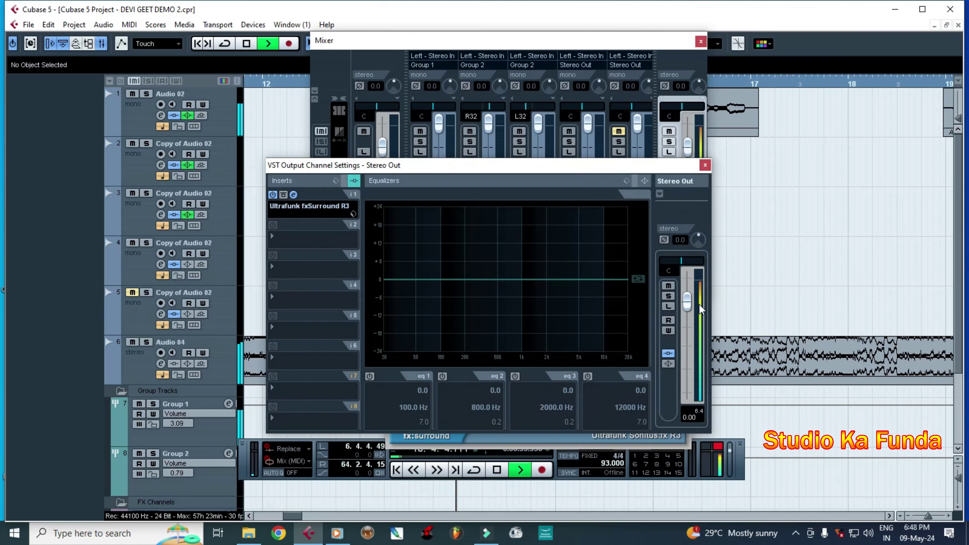
key(space)
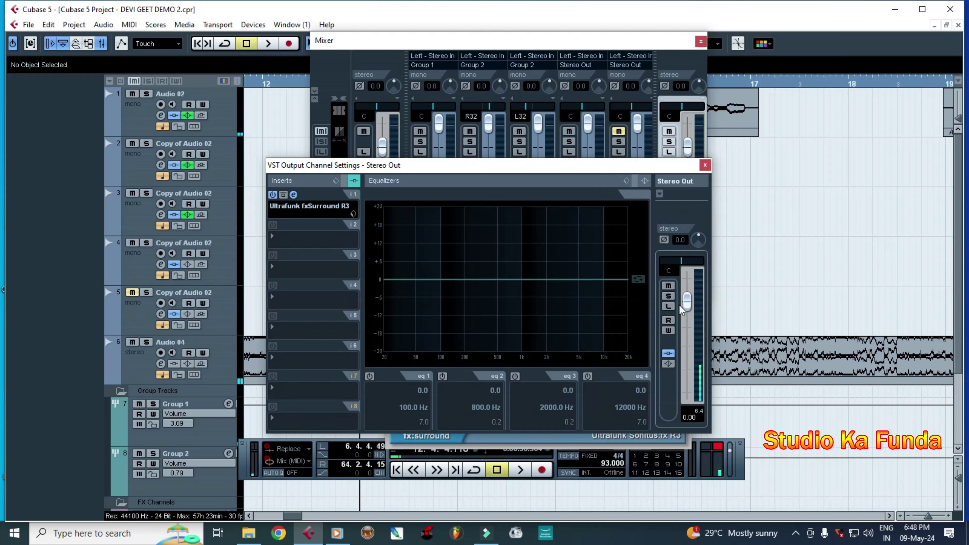
- Reopen the fxSurround editor, apply the Surround Speaker position preset and listen to the mix with it
click(309, 206)
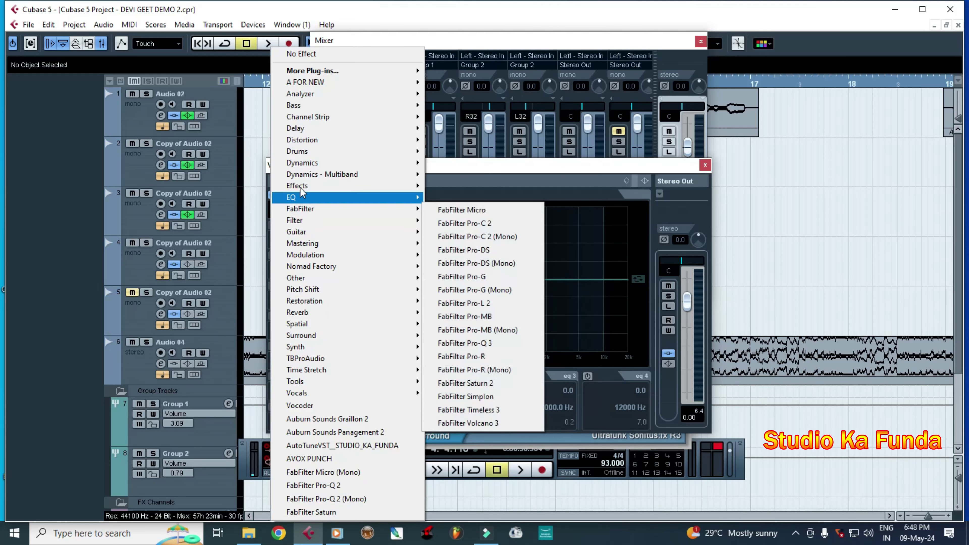
click(517, 162)
click(294, 194)
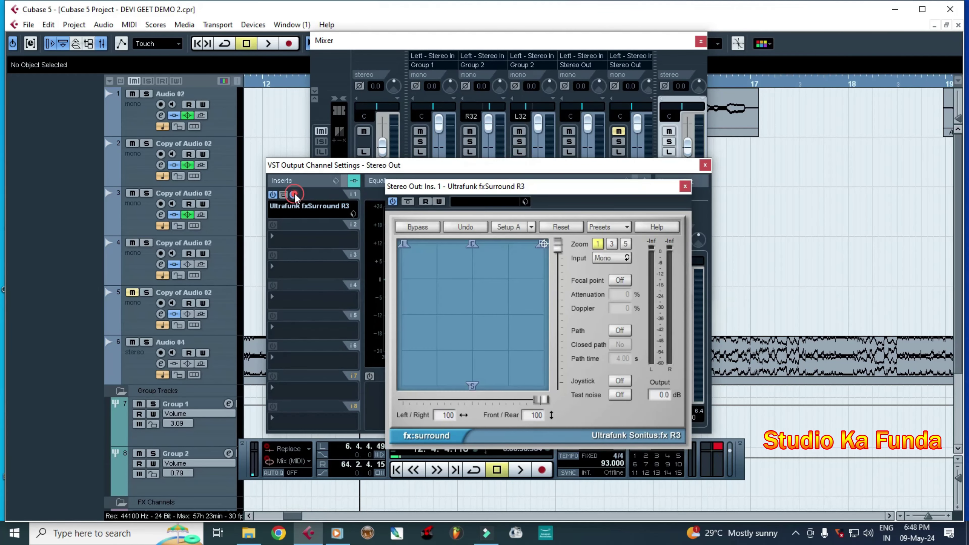
click(604, 229)
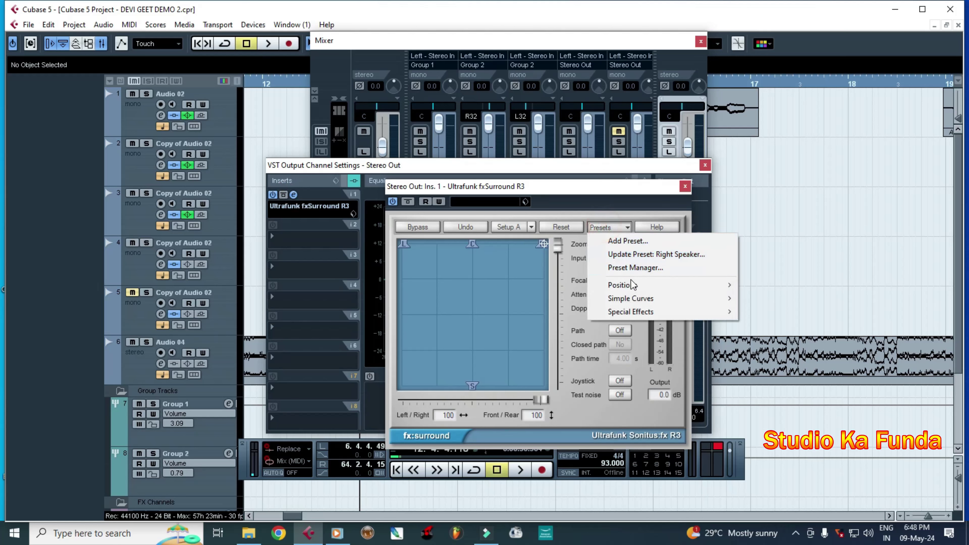
mouse_move(706, 285)
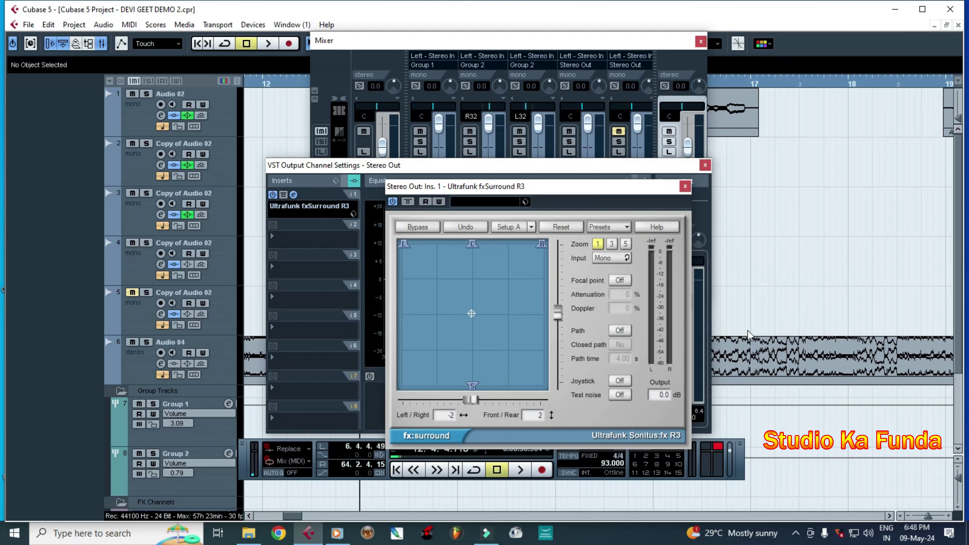
key(space)
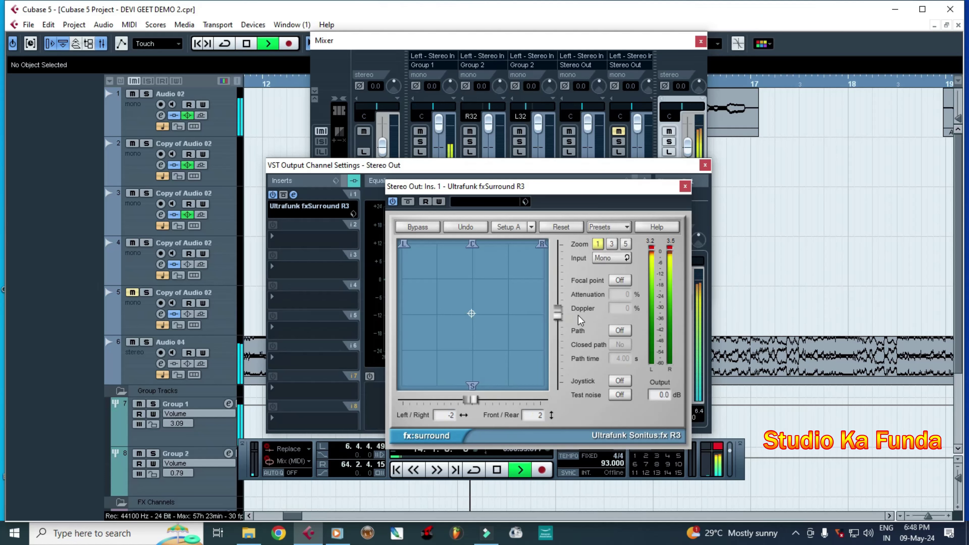
key(space)
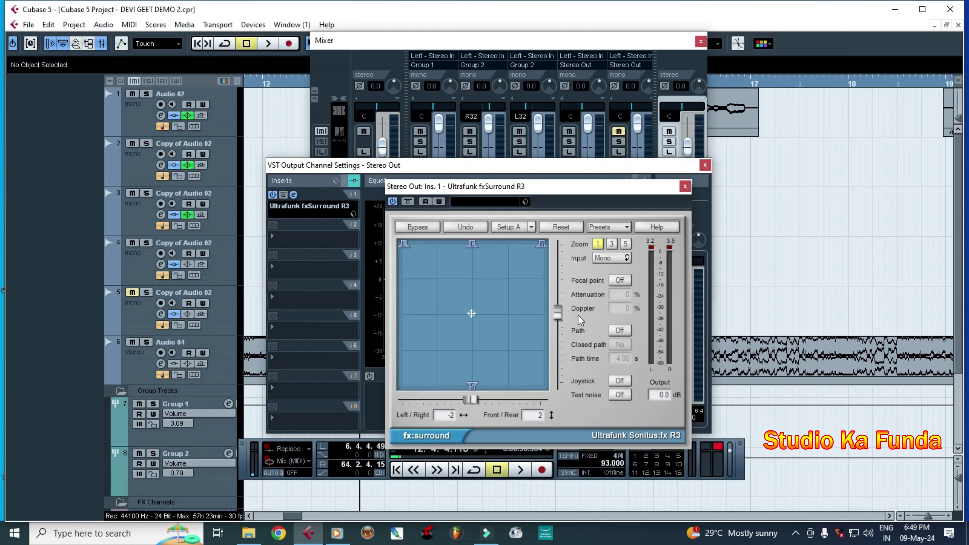
- Apply the C-S-C cycle (4 sec) simple curve preset to the fxSurround effect and listen to the mix with it
click(609, 226)
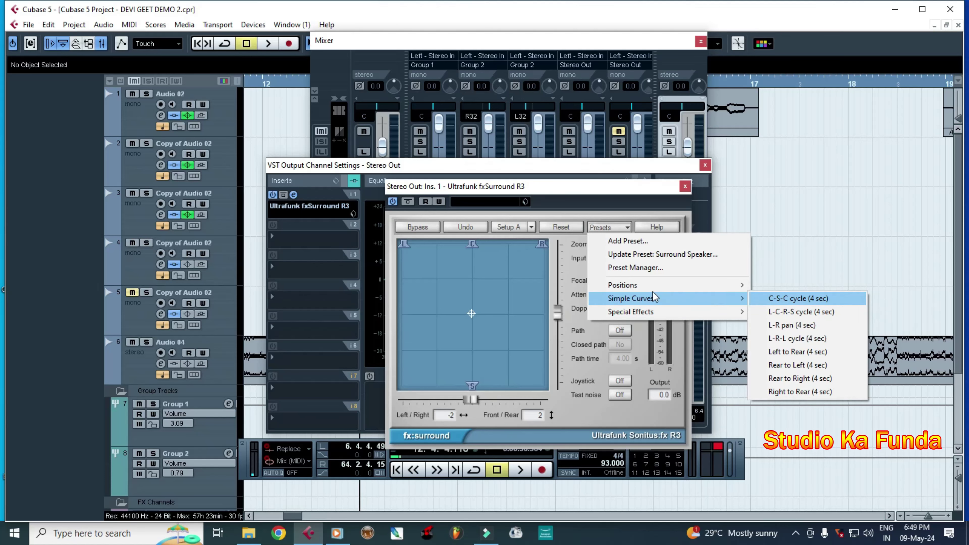
mouse_move(633, 303)
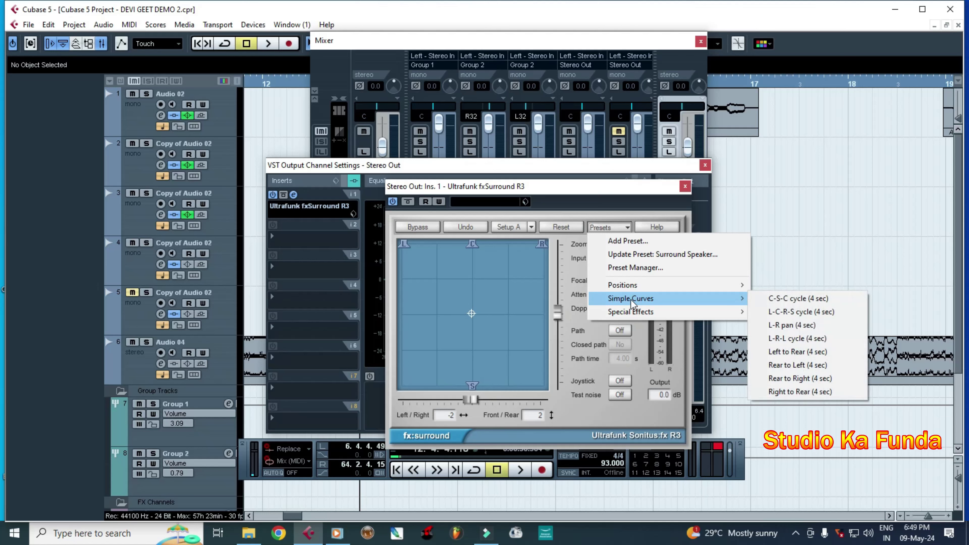
click(797, 300)
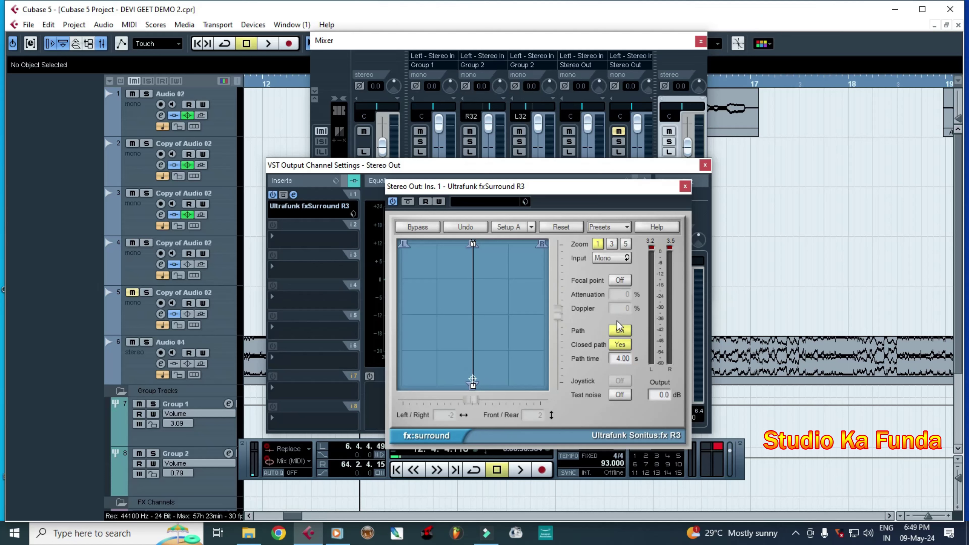
key(space)
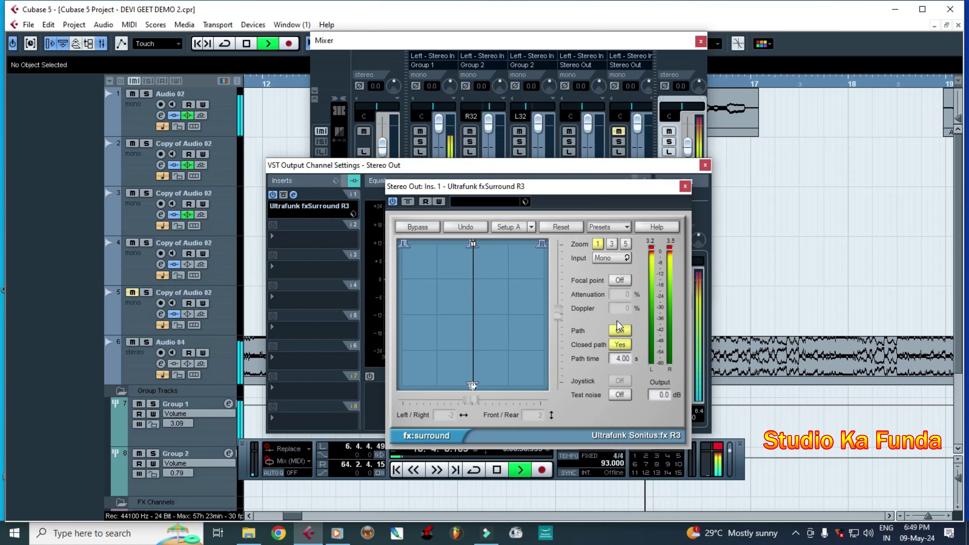
key(space)
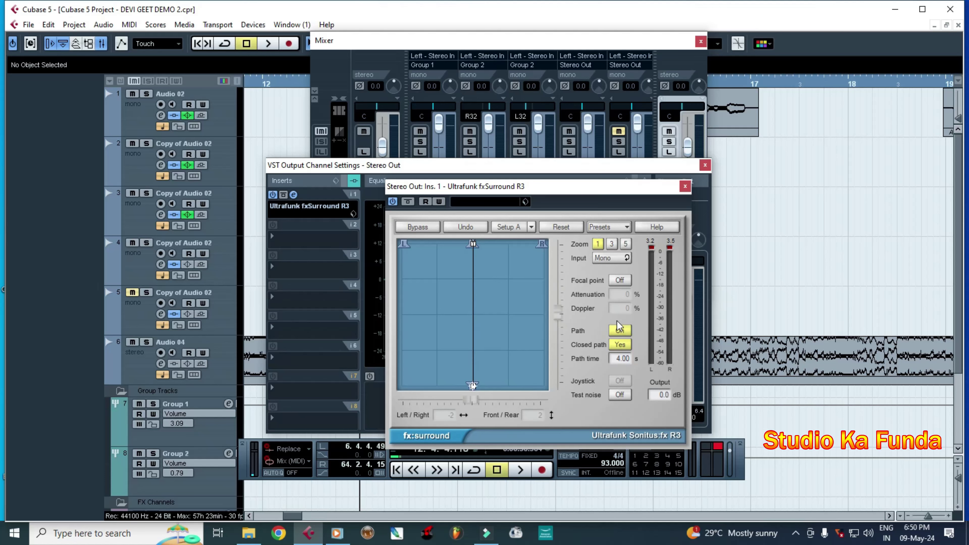
- Switch the fxSurround effect to the L-C-R-S cycle (4 sec) simple curve preset and play the mix briefly
click(604, 228)
mouse_move(626, 299)
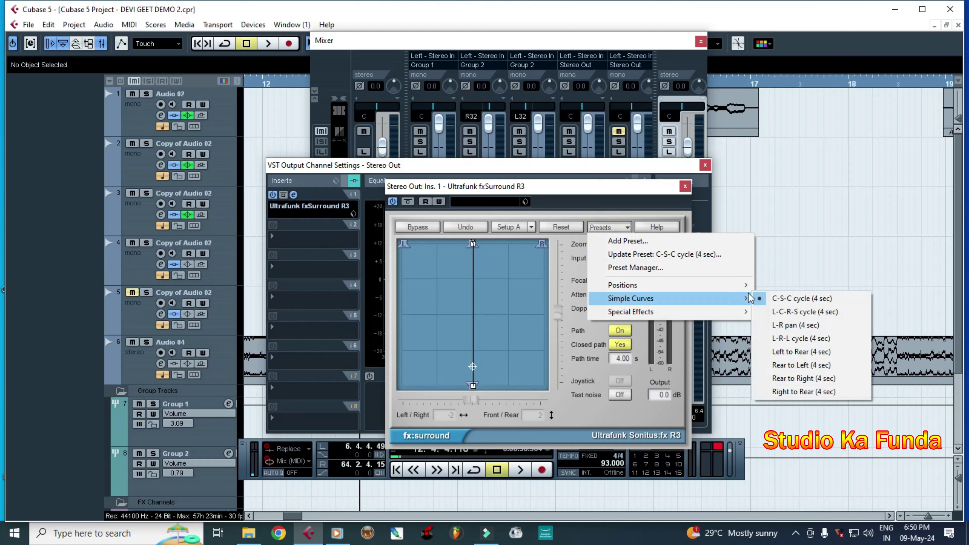
click(796, 315)
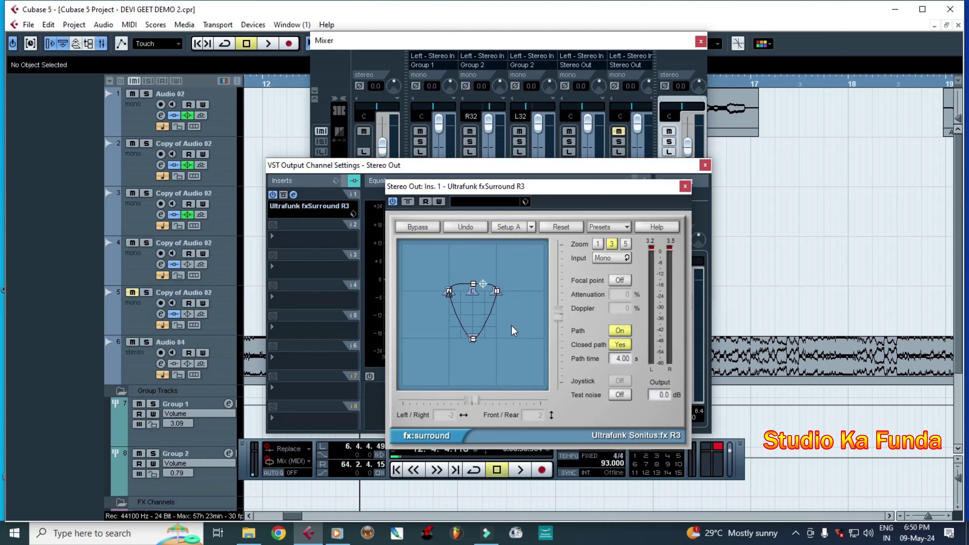
key(space)
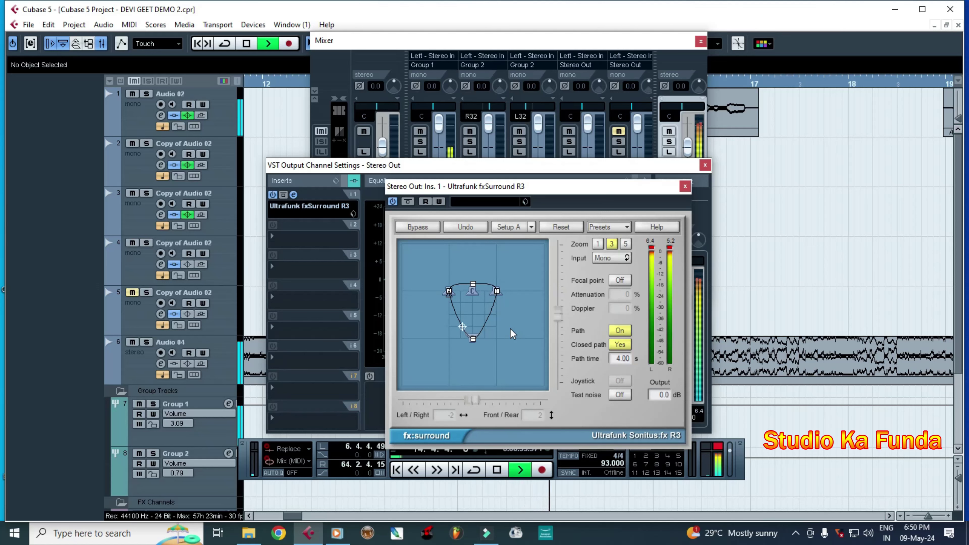
key(space)
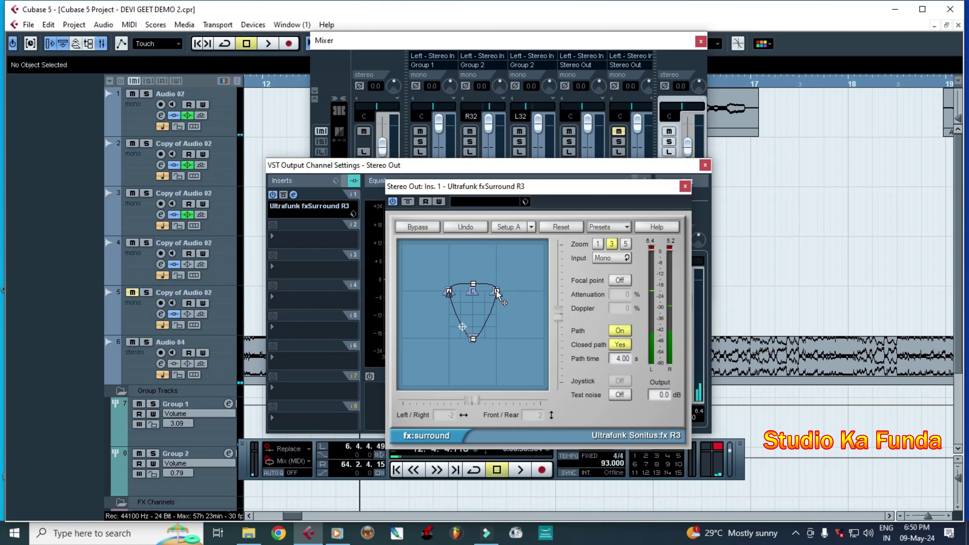
- Stretch the L-C-R-S path by moving its points to the surround field's front corners, front edge and rear edge, and listen to the result
drag(496, 291, 544, 244)
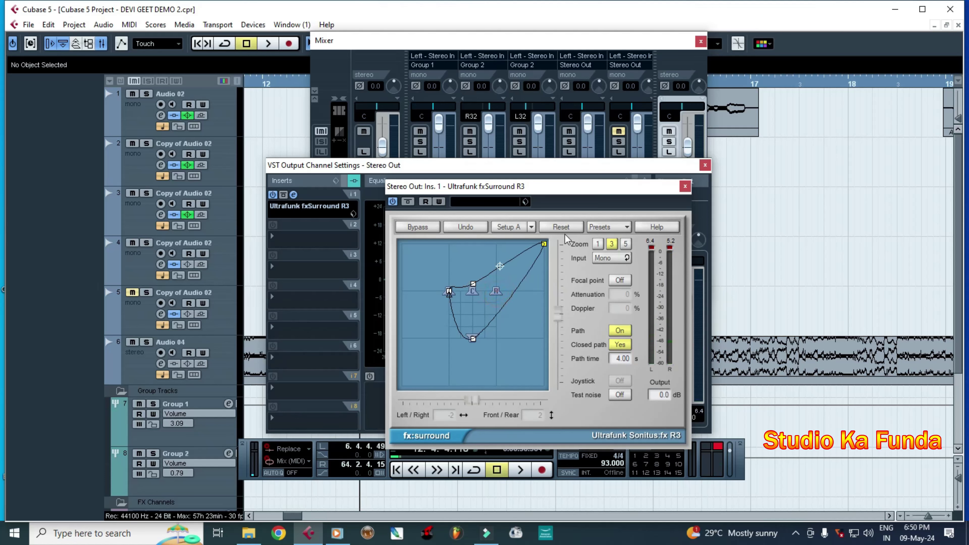
drag(473, 339, 467, 412)
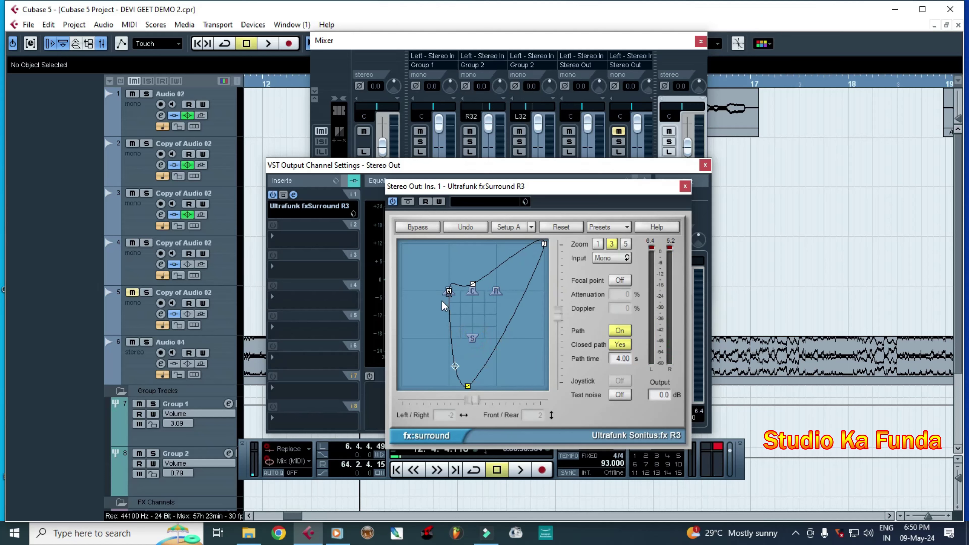
drag(449, 291, 401, 243)
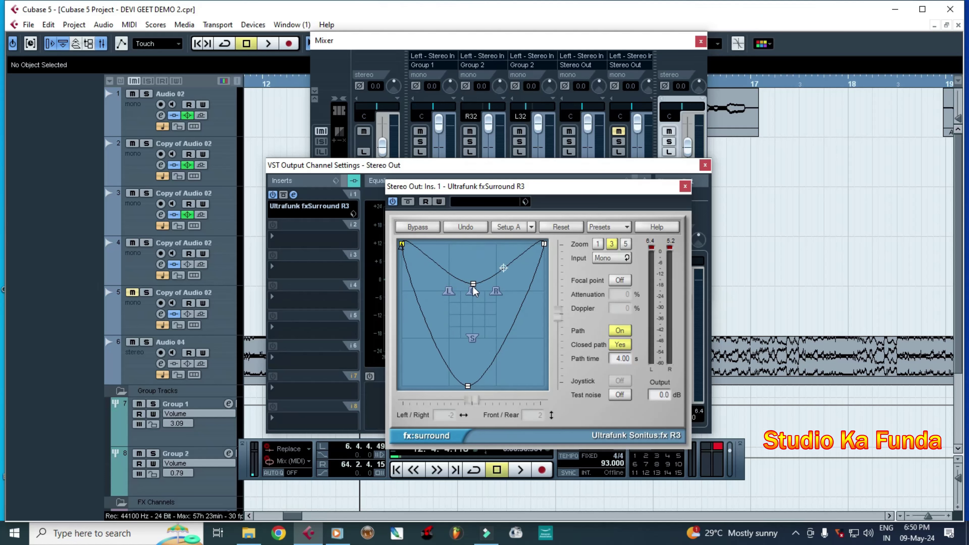
drag(474, 286, 475, 222)
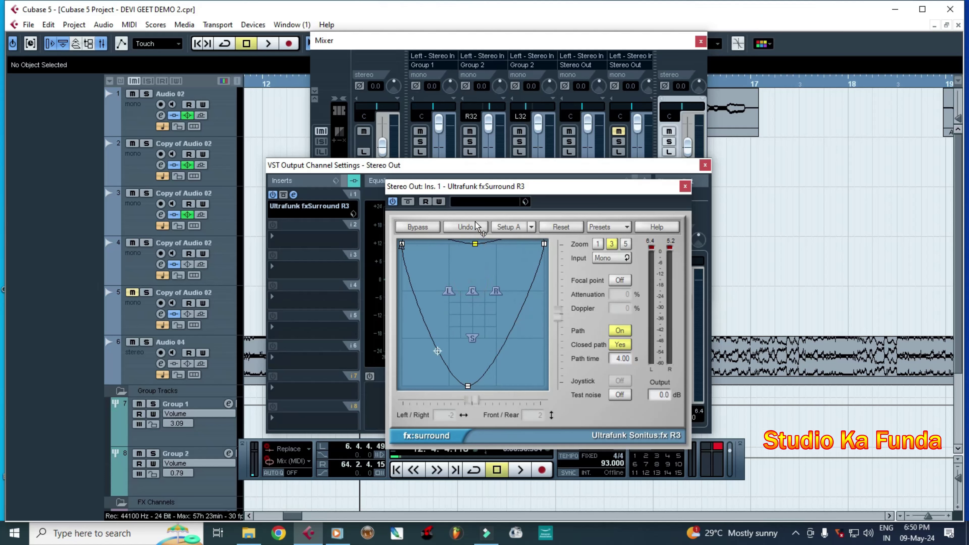
key(space)
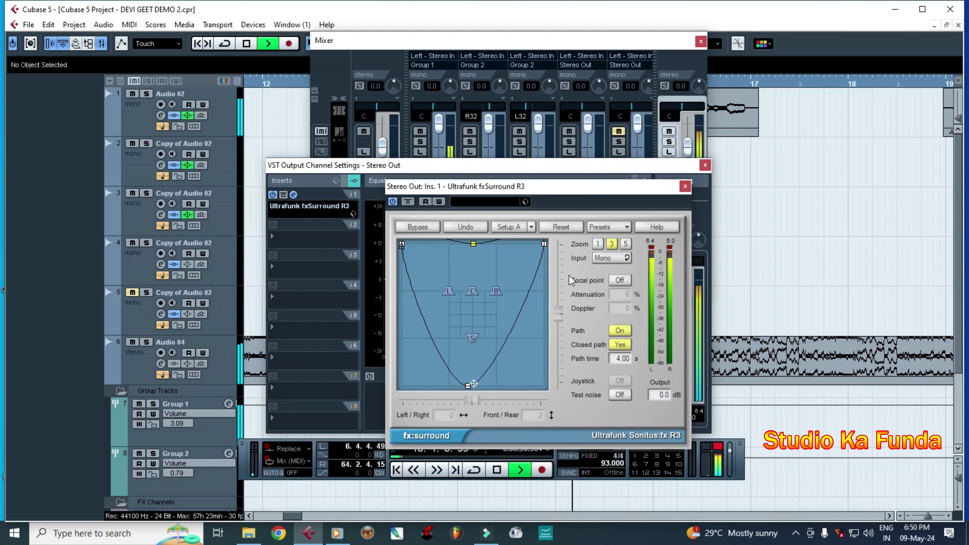
key(space)
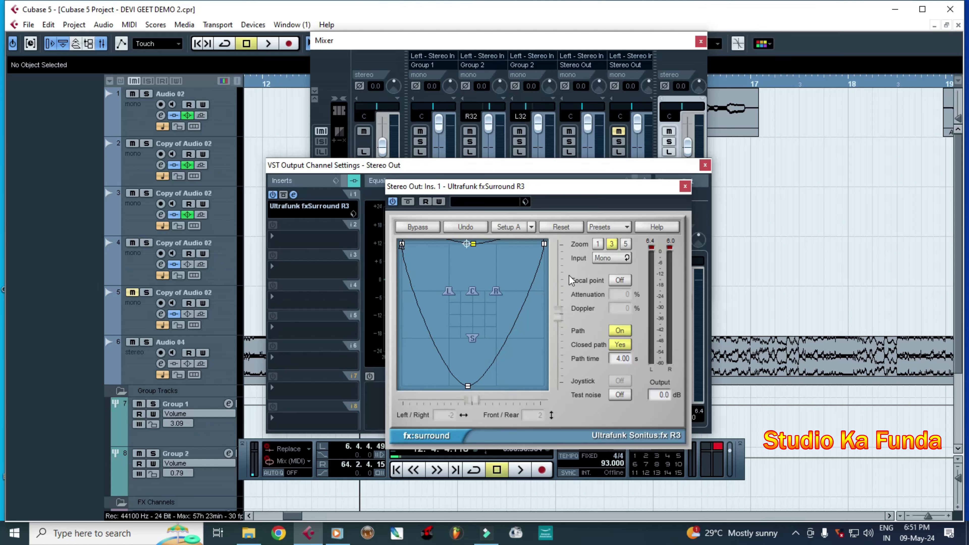
- Apply the L-R pan (4 sec) simple curve preset to the fxSurround effect and listen to the mix with it
click(609, 227)
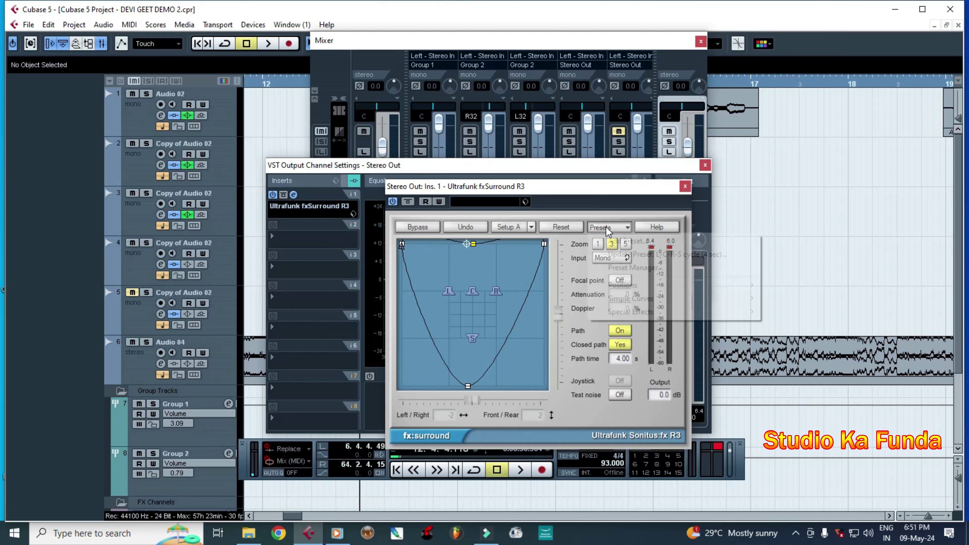
mouse_move(706, 306)
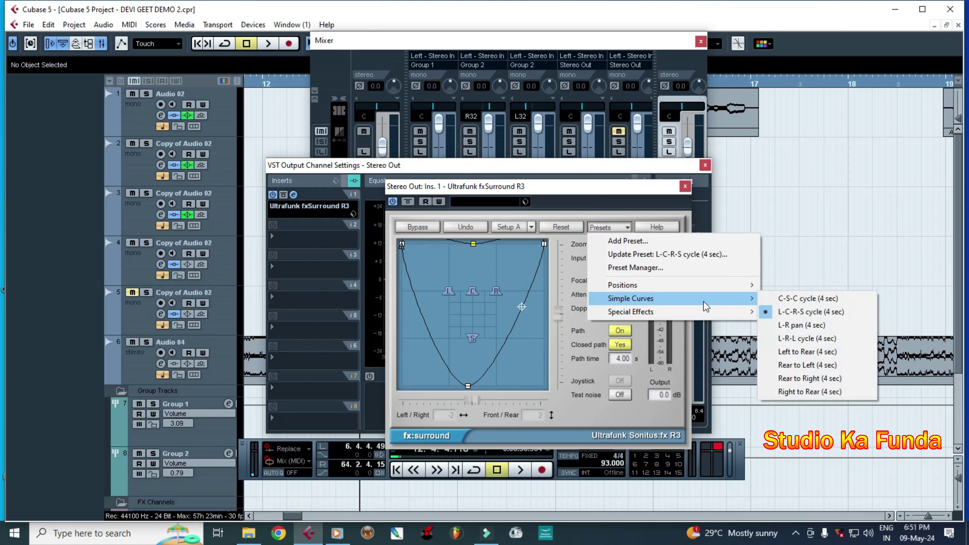
click(786, 329)
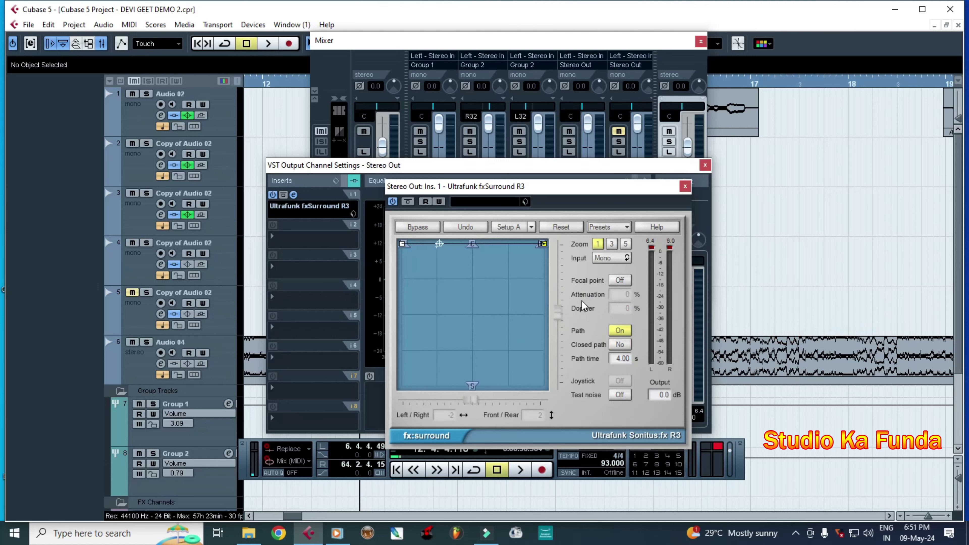
key(space)
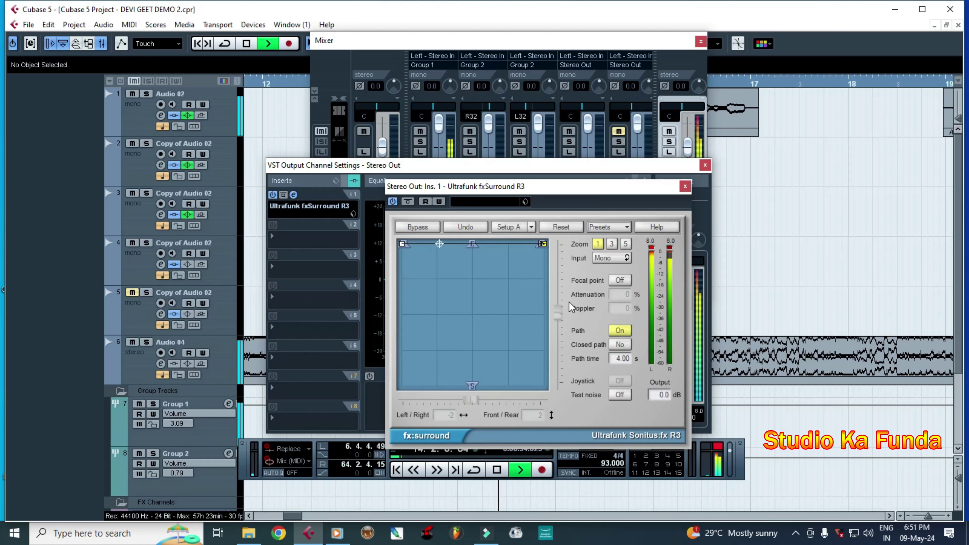
key(space)
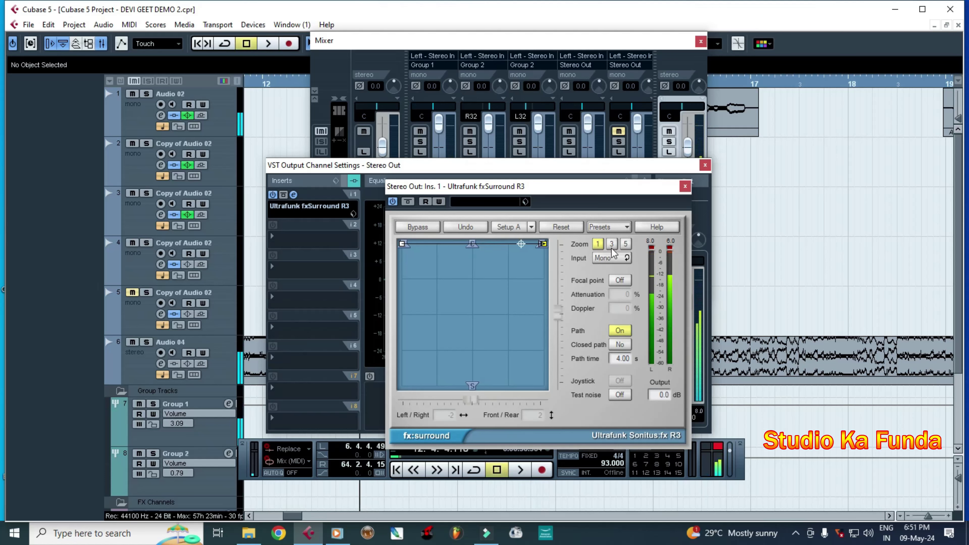
- Switch the fxSurround effect to the L-R-L cycle (4 sec) simple curve preset and start playback
click(607, 227)
mouse_move(634, 299)
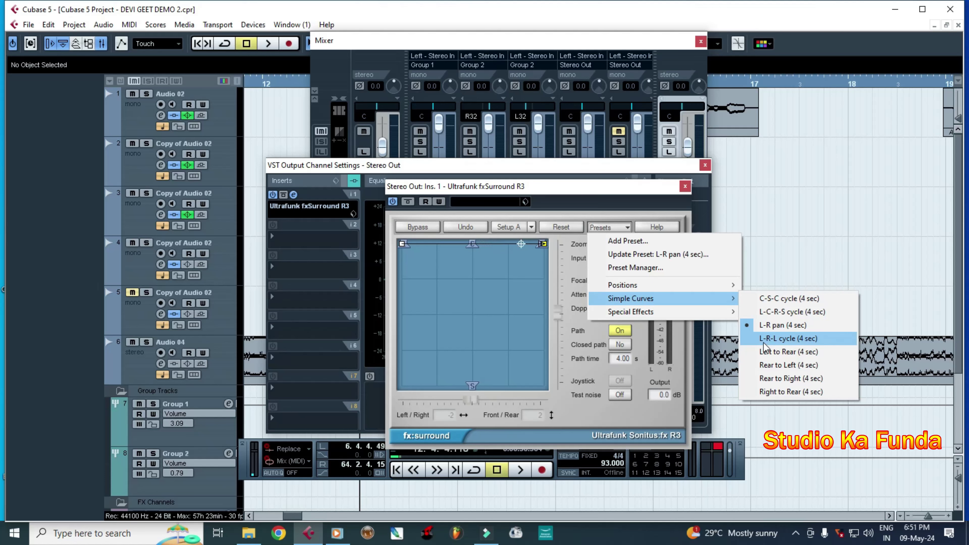
click(807, 343)
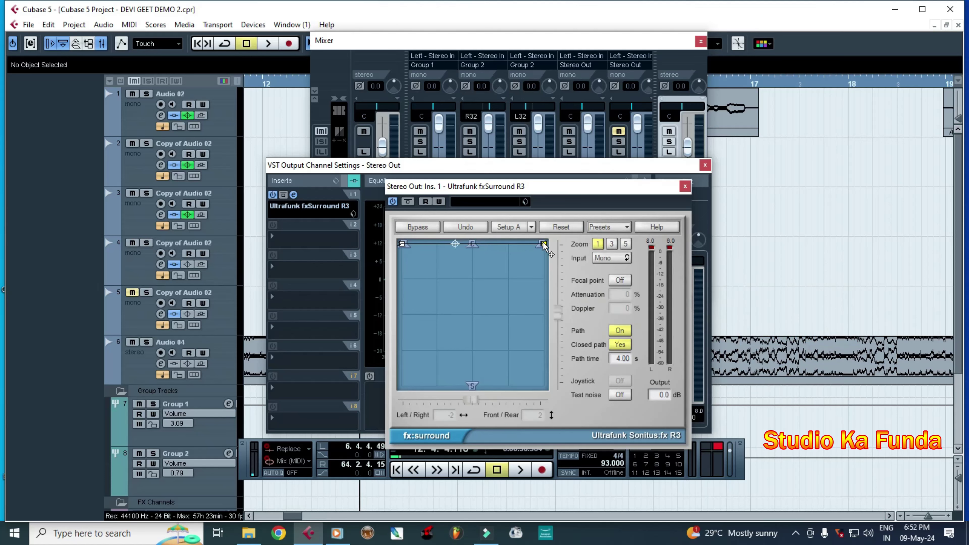
key(space)
- Move both L-R-L path ends to the middle of the field during playback, stop, and return them to the front edge
drag(544, 247, 544, 318)
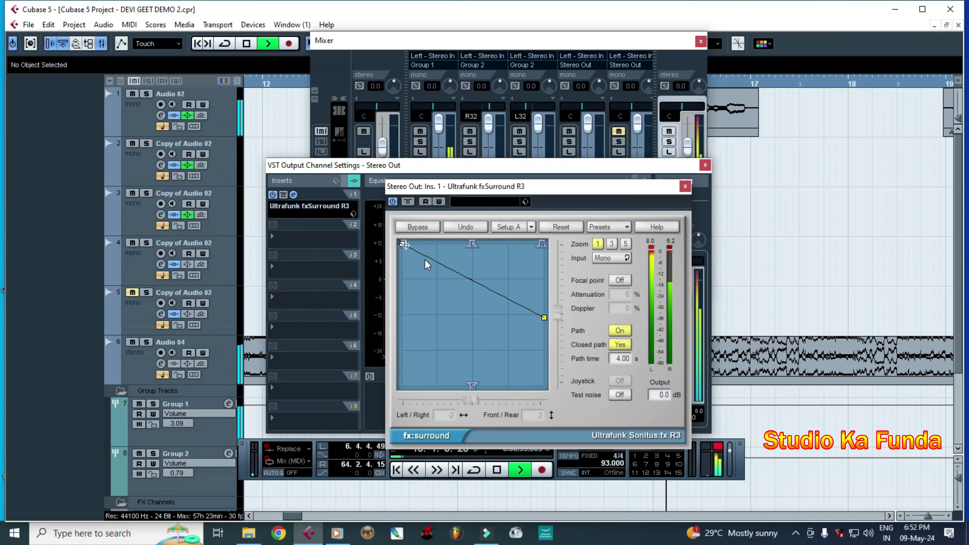
drag(404, 244, 403, 316)
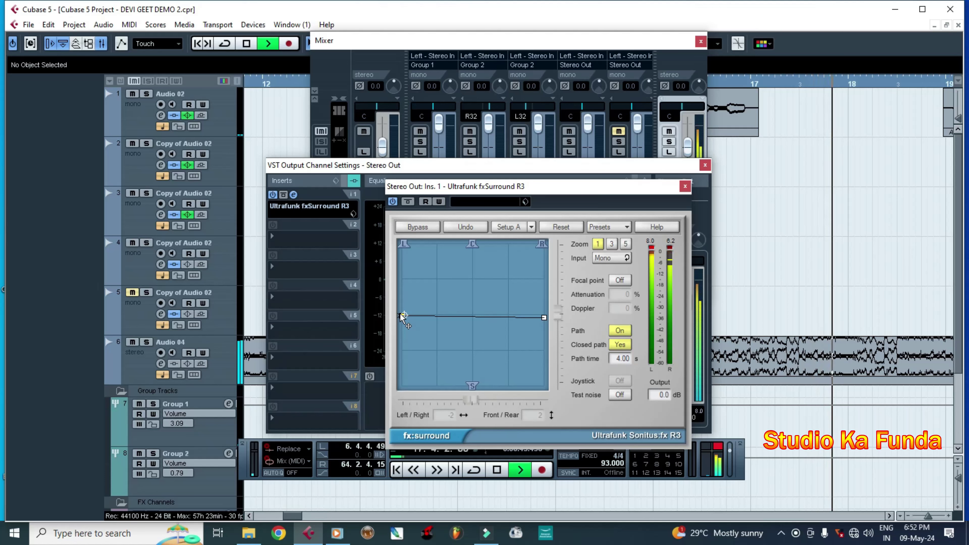
key(space)
drag(403, 316, 402, 243)
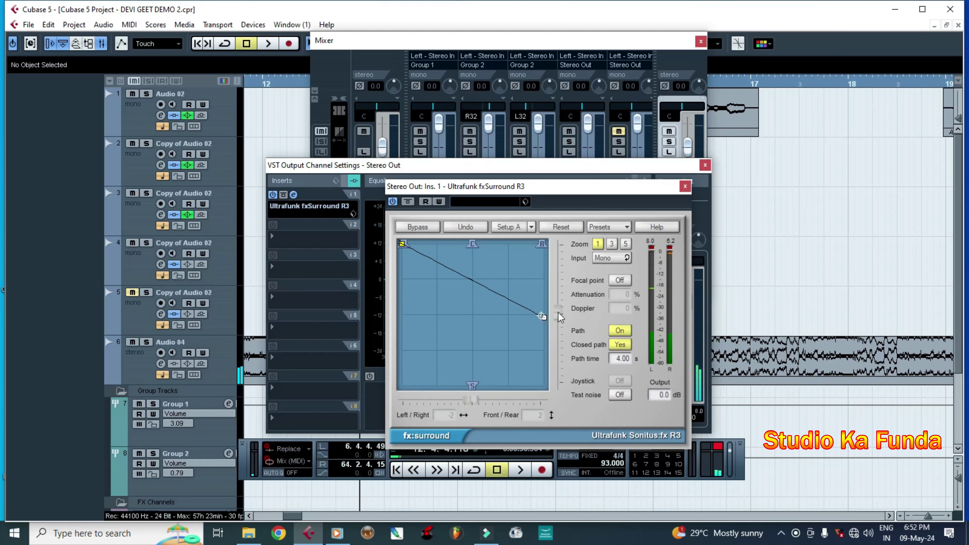
drag(543, 316, 537, 244)
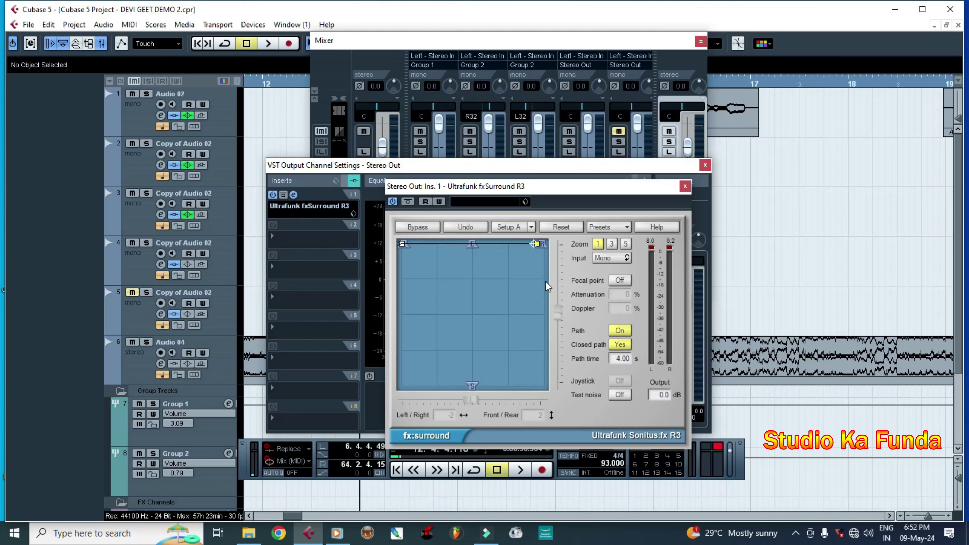
- Apply the Left to Rear (4 sec) simple curve preset to the fxSurround effect and listen to the mix with it
click(609, 228)
mouse_move(631, 316)
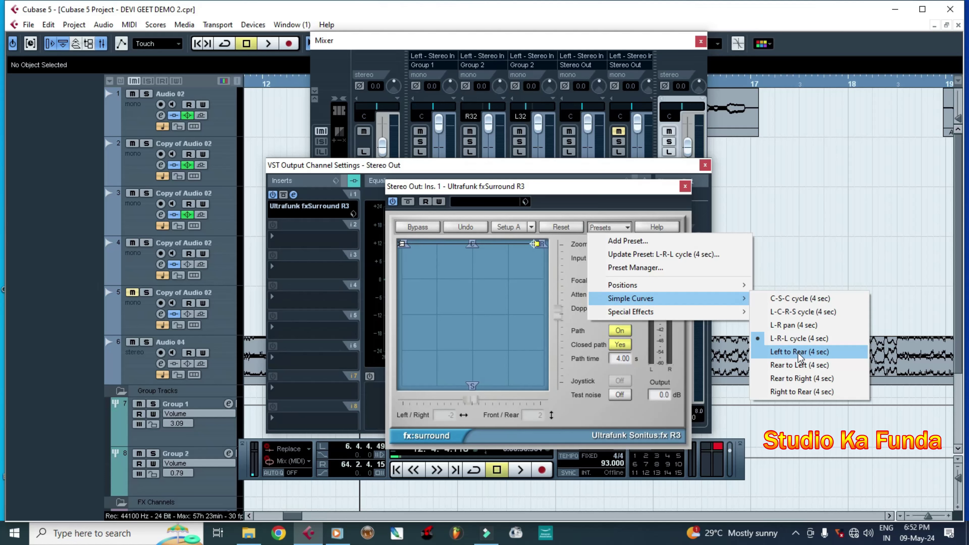
click(798, 353)
key(space)
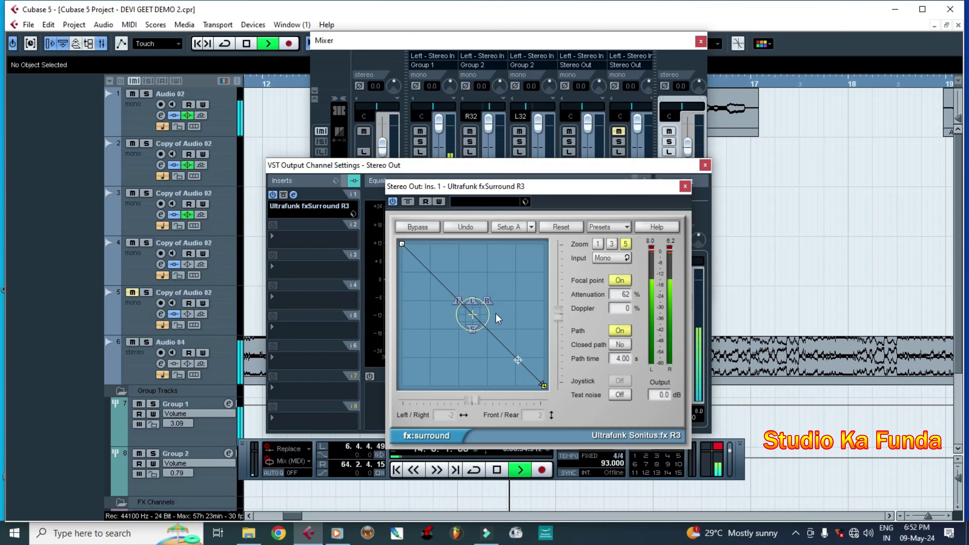
key(space)
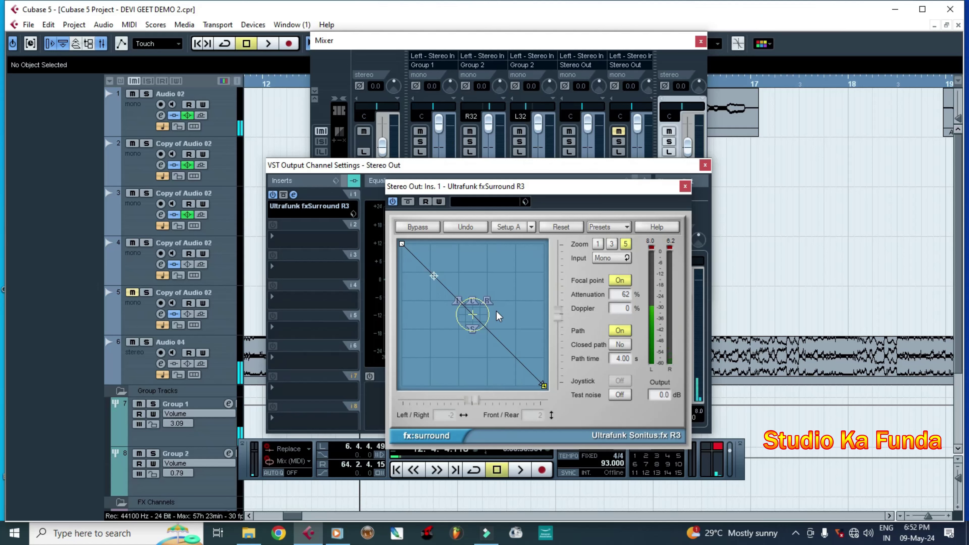
- Set the fxSurround effect back to the L-C-R-S cycle (4 sec) simple curve preset and start playback
click(591, 227)
mouse_move(620, 301)
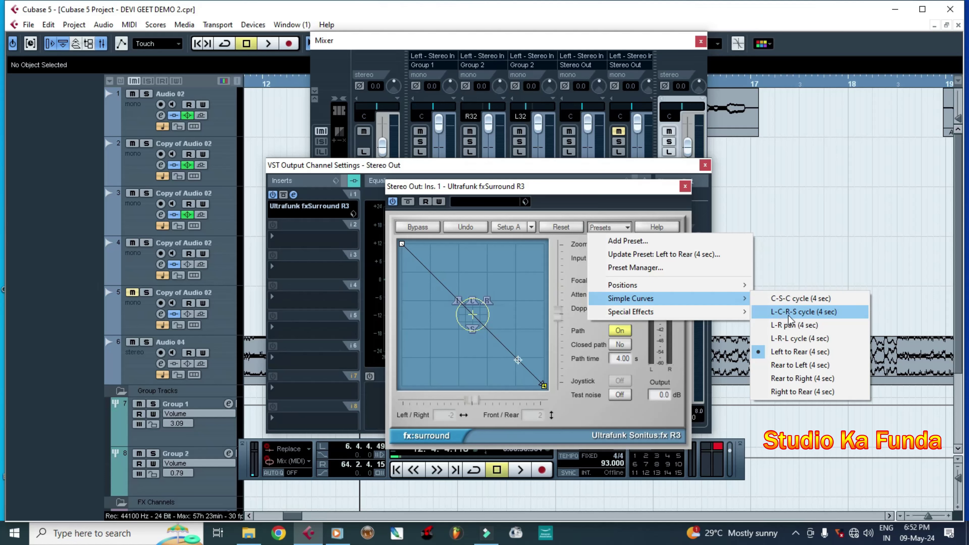
click(834, 317)
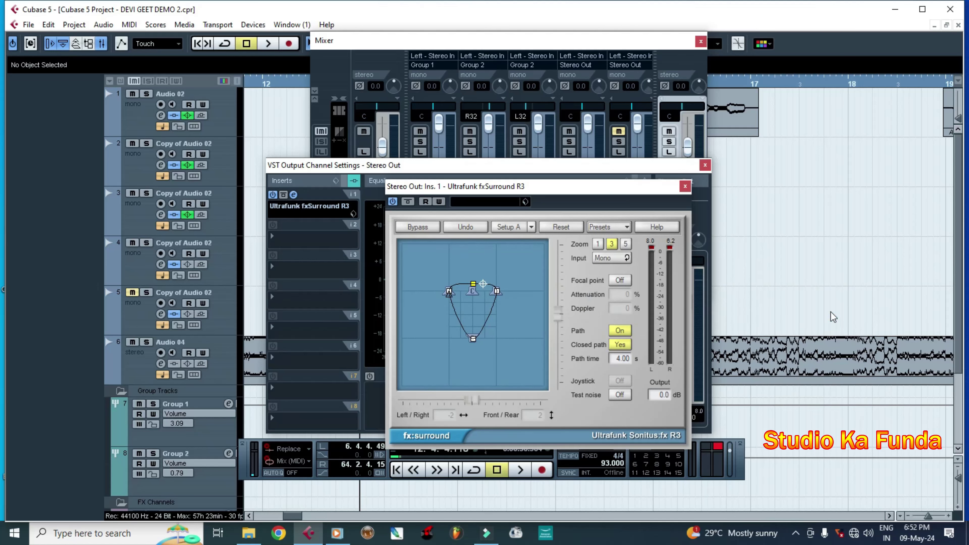
key(space)
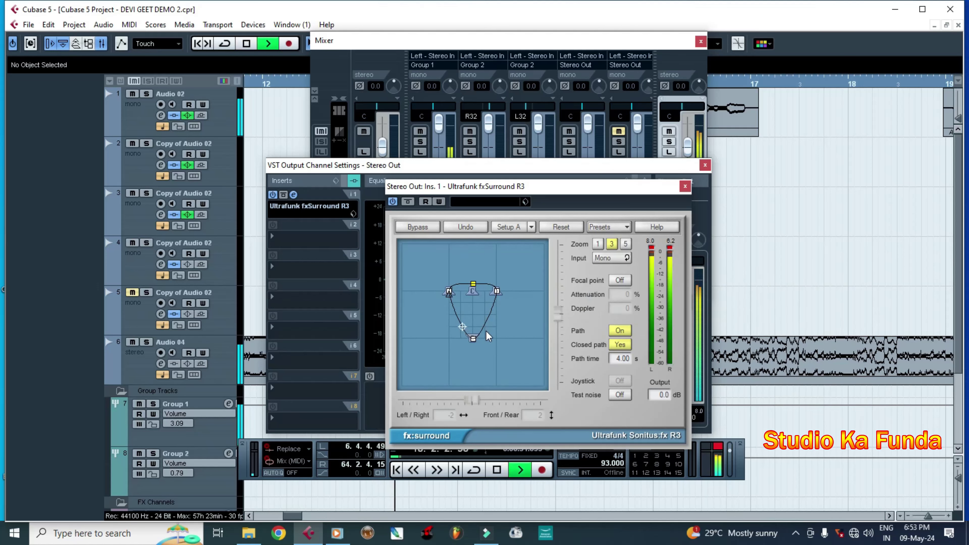
- Widen the L-C-R-S path during playback by moving its points to the front corners, front edge and rear edge, then stop playback
drag(449, 292, 399, 238)
drag(497, 289, 477, 213)
drag(473, 339, 475, 407)
key(space)
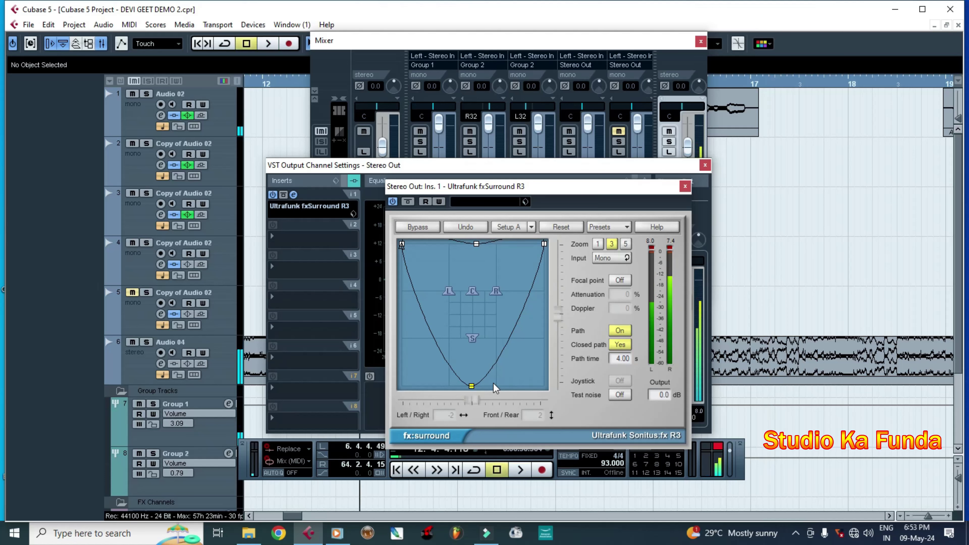